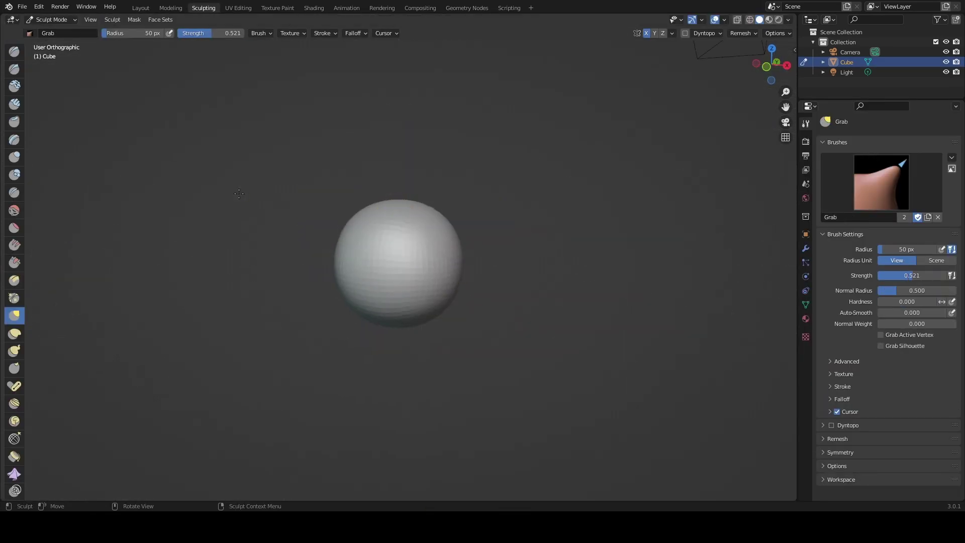
Orbit into a perspective view of the blob and show the view sidebar.
{"action": "middle_click_drag", "start_coordinate": [399, 339], "coordinate": [393, 280]}
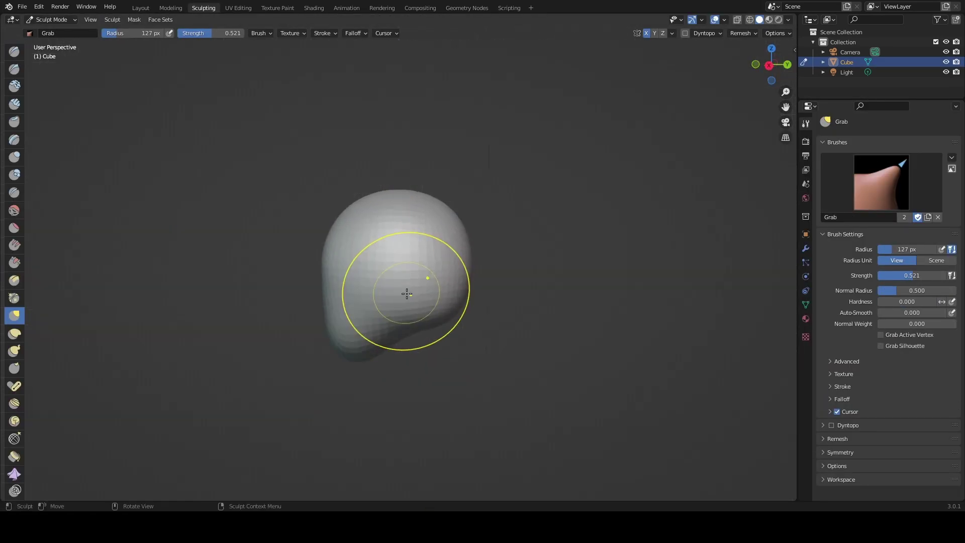
{"action": "key", "text": "n"}
{"action": "scroll", "coordinate": [455, 207], "scroll_direction": "up", "scroll_amount": 4}
{"action": "mouse_move", "coordinate": [454, 207]}
{"action": "middle_mouse_down"}
{"action": "mouse_move", "coordinate": [425, 267]}
{"action": "mouse_move", "coordinate": [375, 286]}
{"action": "middle_mouse_up"}
{"action": "scroll", "coordinate": [375, 287], "scroll_direction": "down", "scroll_amount": 2}
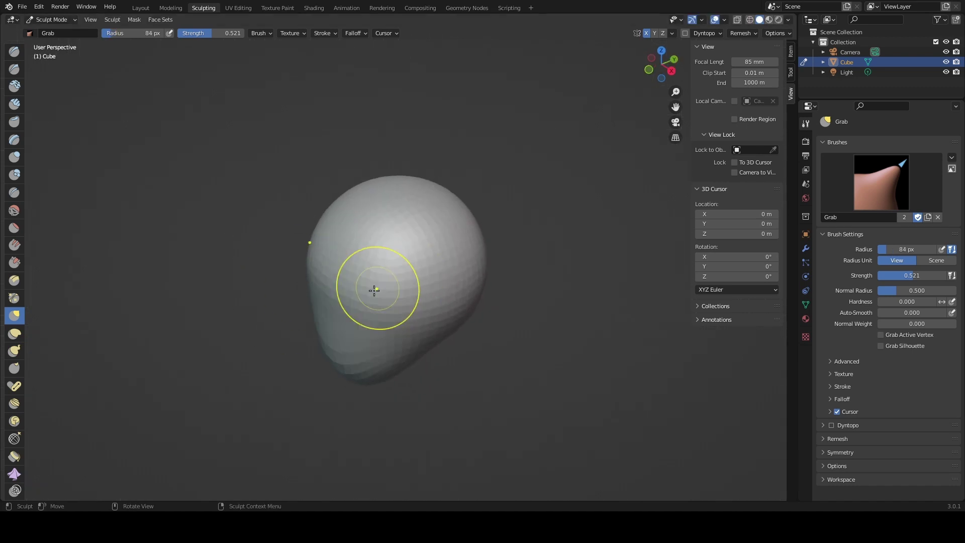
Assign quick-access shortcuts to the Draw Sharp, Clay Strips and Crease brushes.
{"action": "left_click", "coordinate": [19, 229]}
{"action": "left_click", "coordinate": [14, 70]}
{"action": "left_click", "coordinate": [14, 104]}
{"action": "right_click", "coordinate": [14, 104]}
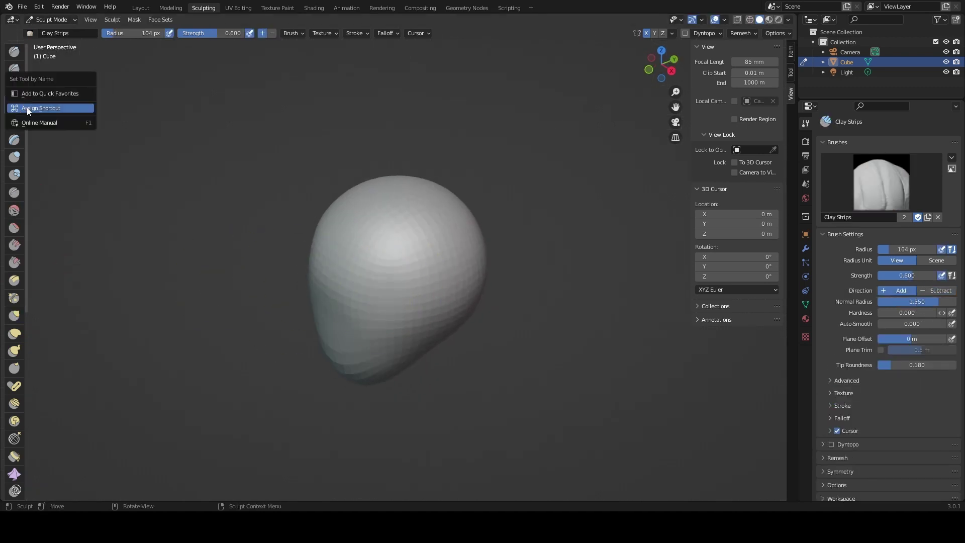
{"action": "left_click", "coordinate": [19, 259]}
{"action": "right_click", "coordinate": [19, 259]}
{"action": "left_click", "coordinate": [20, 192]}
{"action": "right_click", "coordinate": [19, 192]}
{"action": "left_click", "coordinate": [19, 192]}
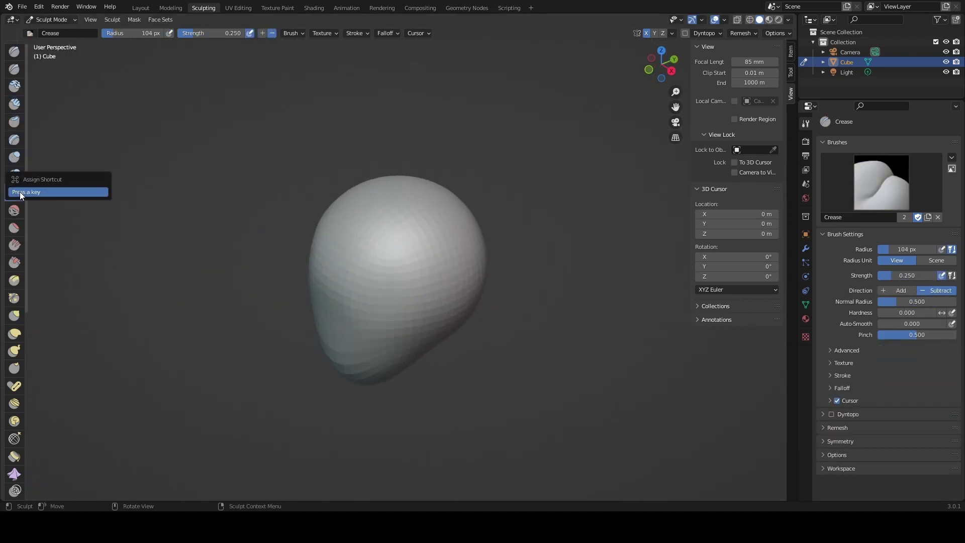
Grab the blob into a taller oval head and snap to an orthographic view.
{"action": "key", "text": "g"}
{"action": "left_click_drag", "start_coordinate": [442, 254], "coordinate": [422, 251]}
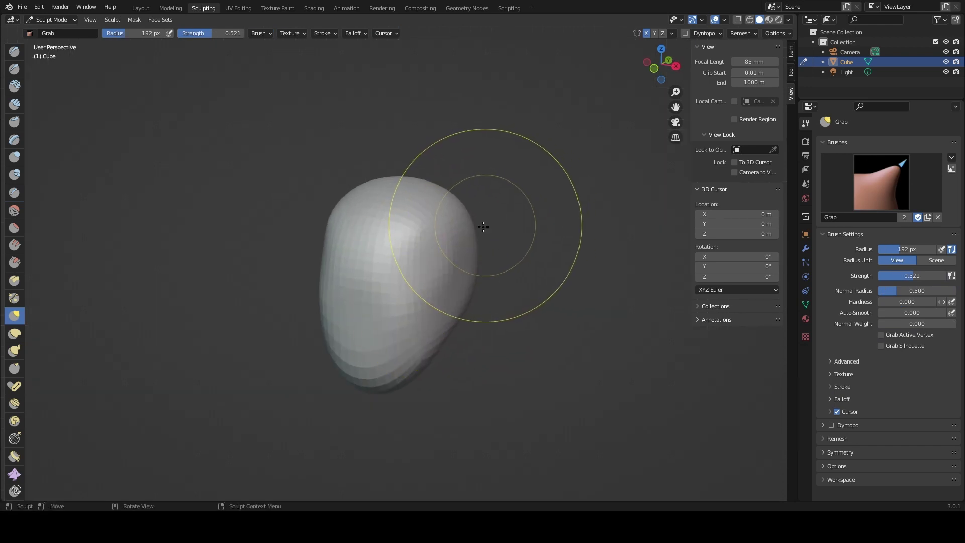
{"action": "left_click_drag", "start_coordinate": [511, 215], "coordinate": [397, 339]}
{"action": "middle_click_drag", "start_coordinate": [396, 340], "coordinate": [460, 212]}
{"action": "mouse_move", "coordinate": [533, 216]}
{"action": "middle_mouse_down"}
{"action": "mouse_move", "coordinate": [508, 144]}
{"action": "mouse_move", "coordinate": [447, 274]}
{"action": "mouse_move", "coordinate": [459, 153]}
{"action": "mouse_move", "coordinate": [462, 165]}
{"action": "mouse_move", "coordinate": [330, 237]}
{"action": "mouse_move", "coordinate": [430, 177]}
{"action": "mouse_move", "coordinate": [398, 292]}
{"action": "middle_mouse_up"}
Mask the head apart from the neck area and invert the mask for grabbing.
{"action": "key", "text": "m"}
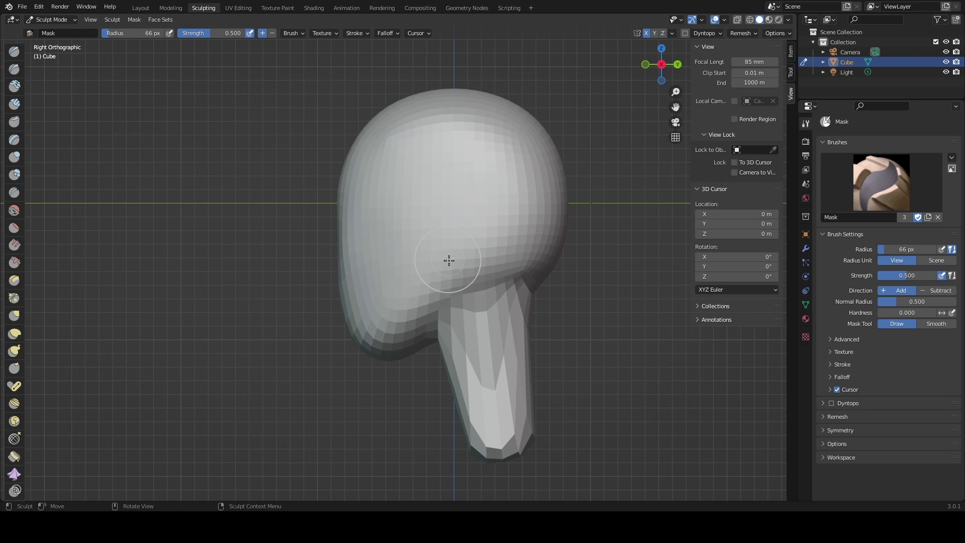
{"action": "left_click_drag", "start_coordinate": [449, 259], "coordinate": [454, 216]}
{"action": "key", "text": "ctrl+i"}
{"action": "key", "text": "g"}
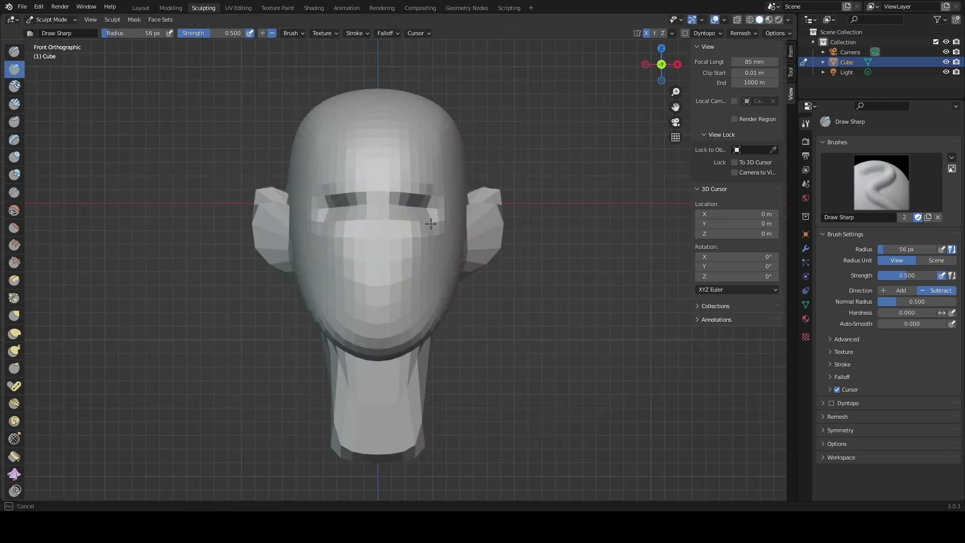
Resize the Grab brush and pull out the neck, ears and facial features from front and angled views.
{"action": "middle_click_drag", "start_coordinate": [431, 224], "coordinate": [380, 212]}
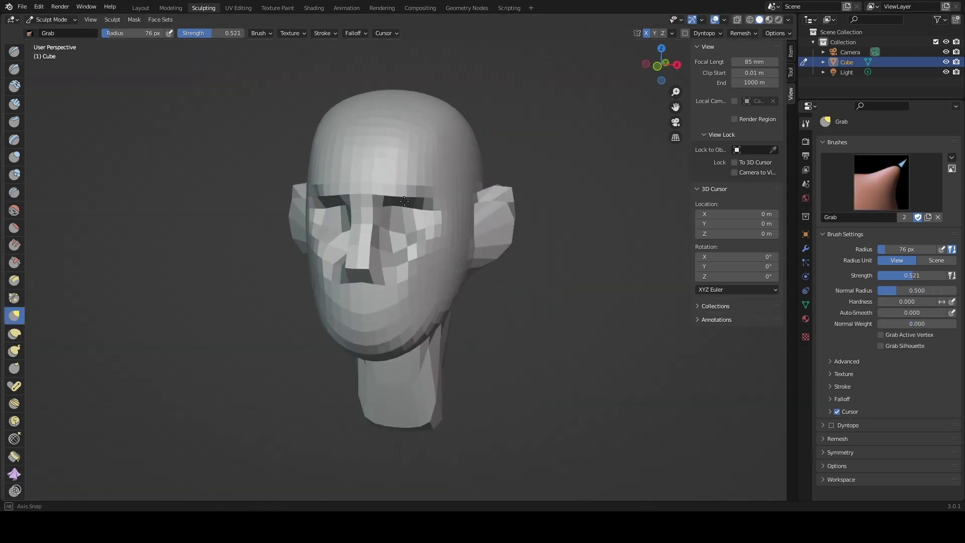
{"action": "key", "text": "f"}
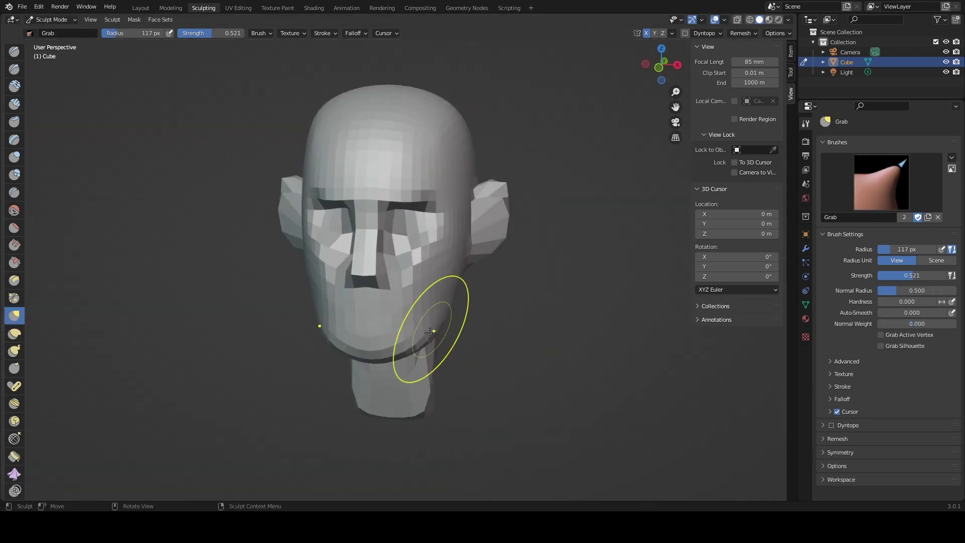
{"action": "middle_click_drag", "start_coordinate": [409, 317], "coordinate": [441, 264]}
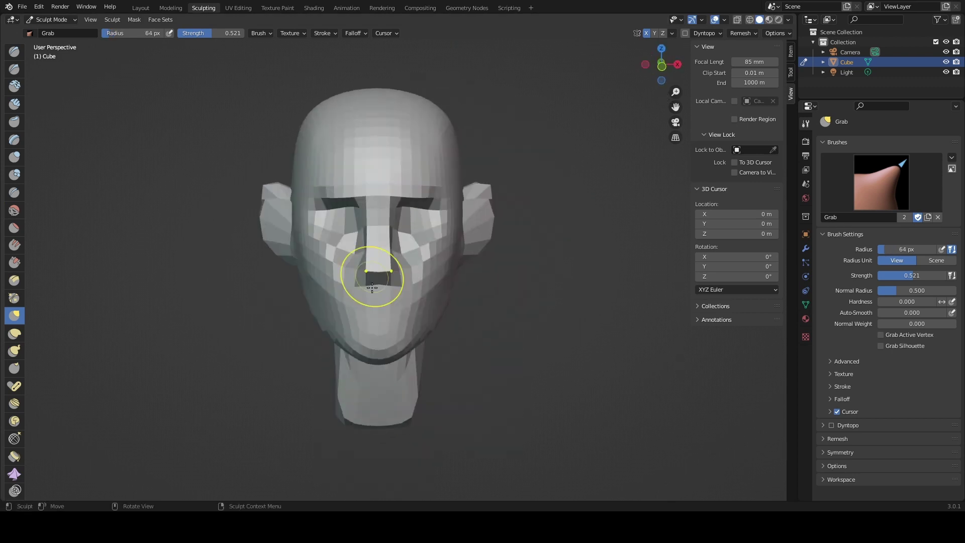
{"action": "key", "text": "c"}
{"action": "middle_click_drag", "start_coordinate": [377, 280], "coordinate": [313, 298]}
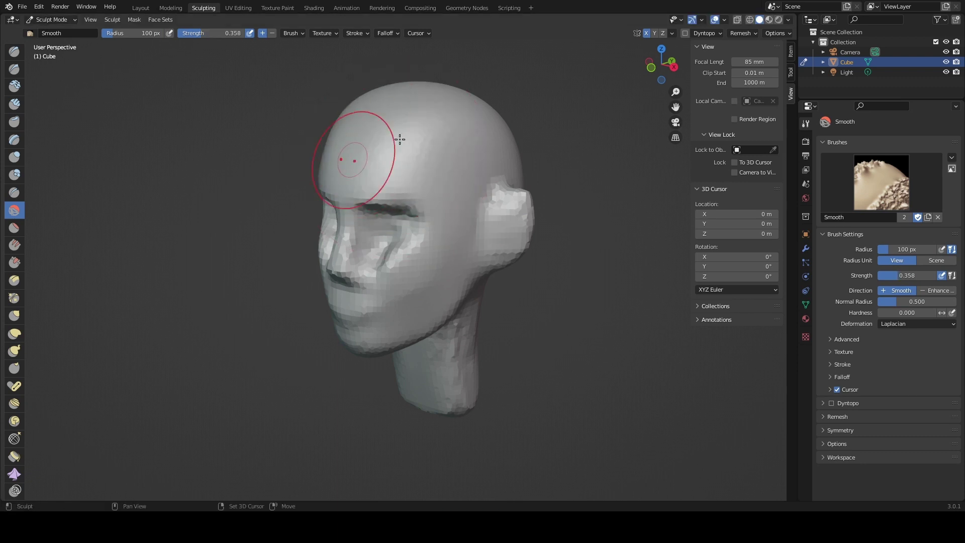
Build up closed eyelids with Clay Strips and save the sculpt as head1.blend.
{"action": "middle_click_drag", "start_coordinate": [400, 140], "coordinate": [402, 156]}
{"action": "mouse_move", "coordinate": [480, 177]}
{"action": "middle_mouse_down"}
{"action": "mouse_move", "coordinate": [469, 161]}
{"action": "mouse_move", "coordinate": [440, 397]}
{"action": "middle_mouse_up"}
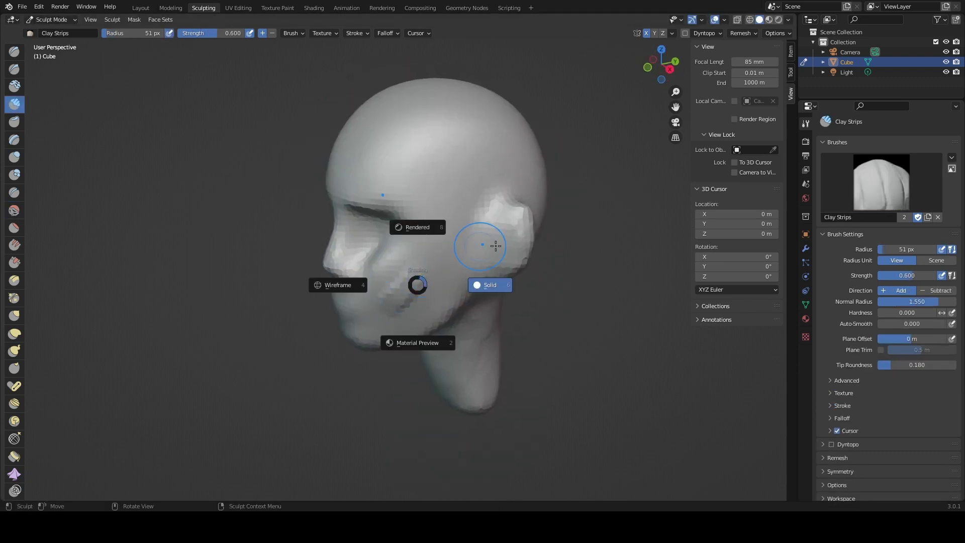
{"action": "key", "text": "c"}
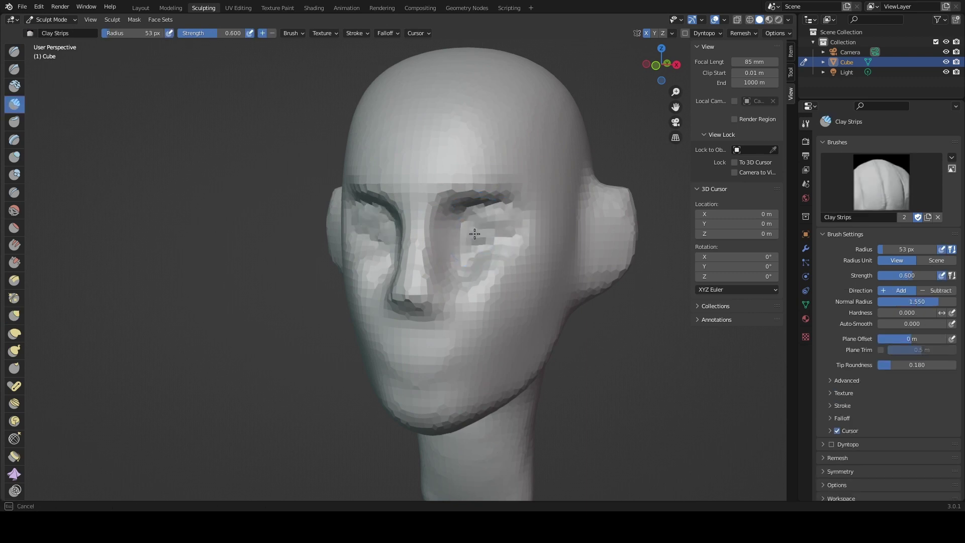
{"action": "middle_click_drag", "start_coordinate": [474, 234], "coordinate": [470, 235]}
{"action": "key", "text": "ctrl+s"}
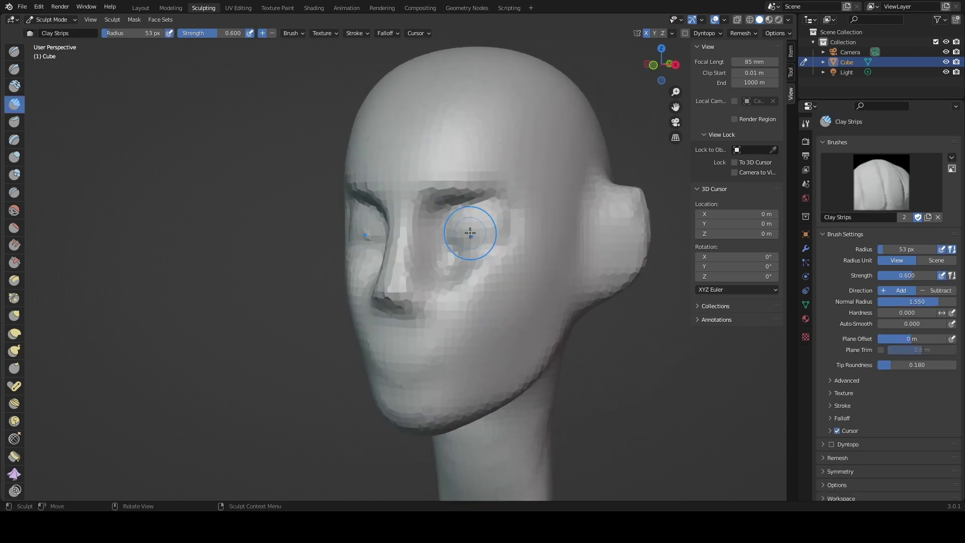
Lower the brush strength and grab the head in right side profile view.
{"action": "key", "text": "shift+f"}
{"action": "left_click", "coordinate": [466, 239]}
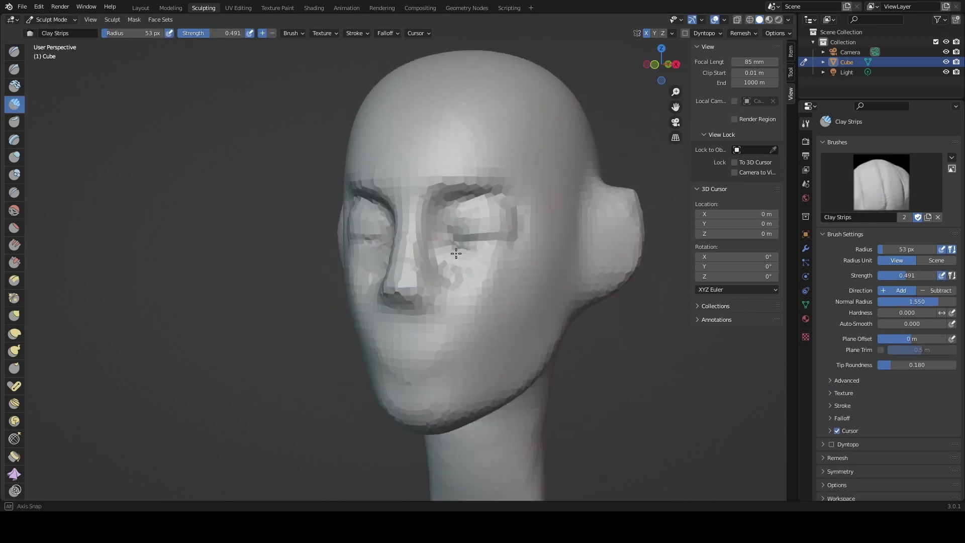
{"action": "key", "text": "g"}
{"action": "key", "text": "KP_3"}
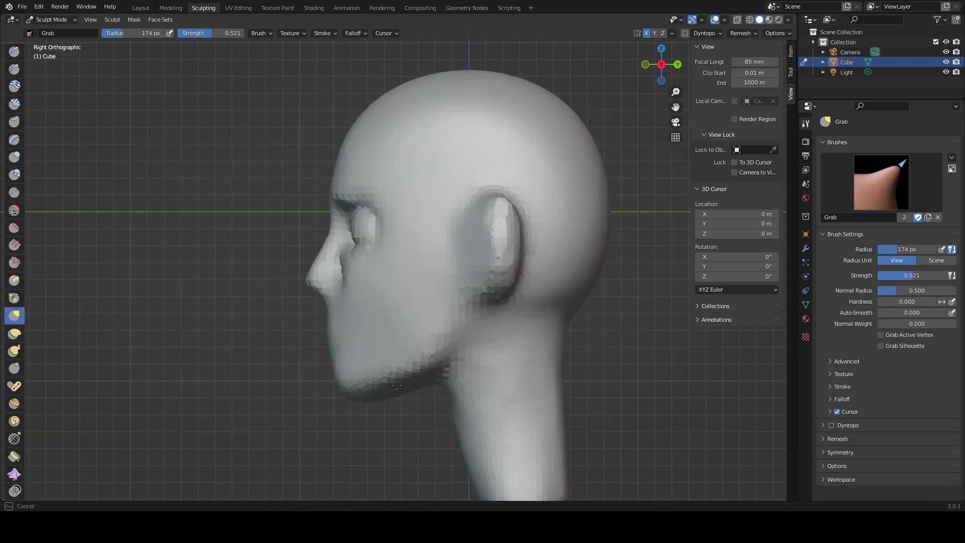
Grab the right ear and cranium into shape from near-frontal and top views.
{"action": "middle_click_drag", "start_coordinate": [397, 385], "coordinate": [462, 394]}
{"action": "middle_click_drag", "start_coordinate": [513, 375], "coordinate": [463, 392]}
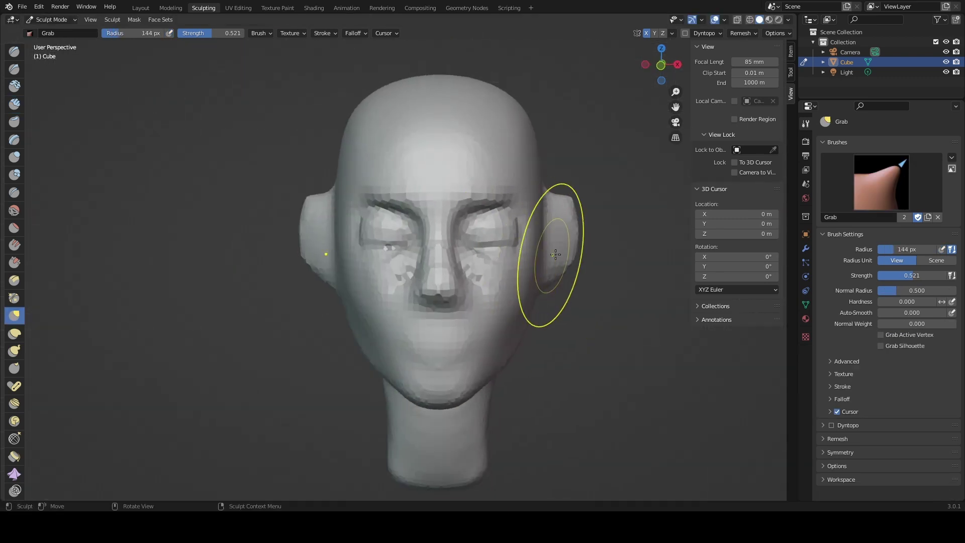
{"action": "middle_click_drag", "start_coordinate": [545, 280], "coordinate": [543, 185]}
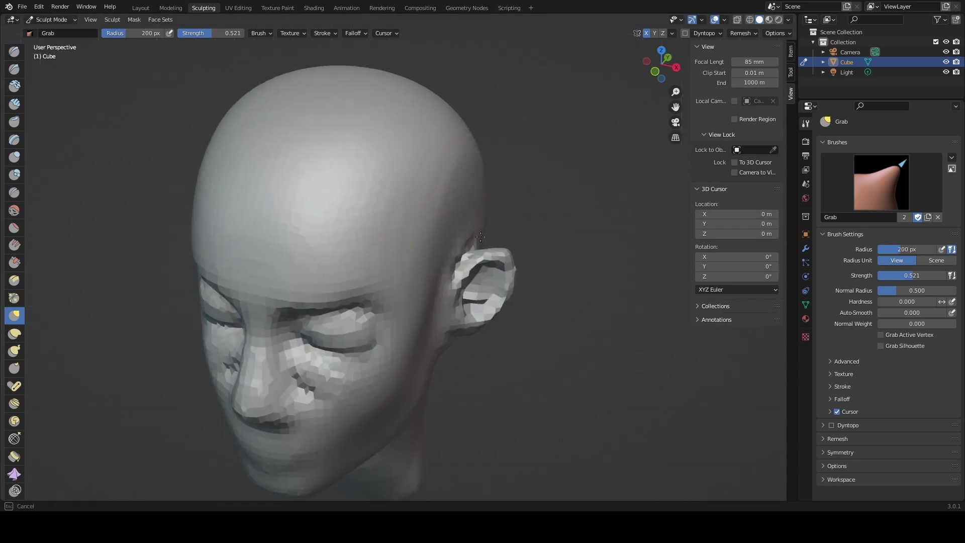
{"action": "middle_click_drag", "start_coordinate": [426, 302], "coordinate": [390, 154]}
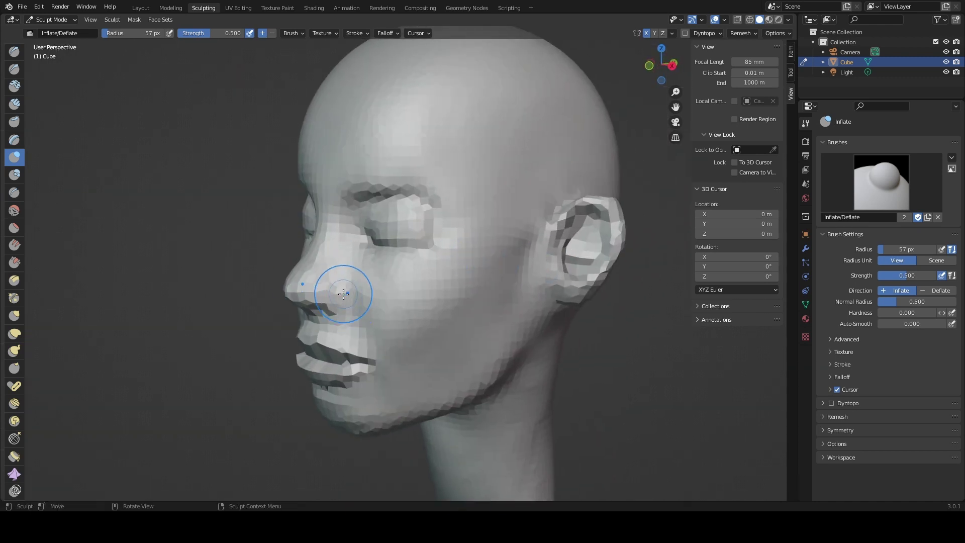
Set the remesh voxel size, remesh the head, and check its left side profile.
{"action": "middle_click_drag", "start_coordinate": [343, 294], "coordinate": [361, 277]}
{"action": "middle_click_drag", "start_coordinate": [300, 263], "coordinate": [259, 407]}
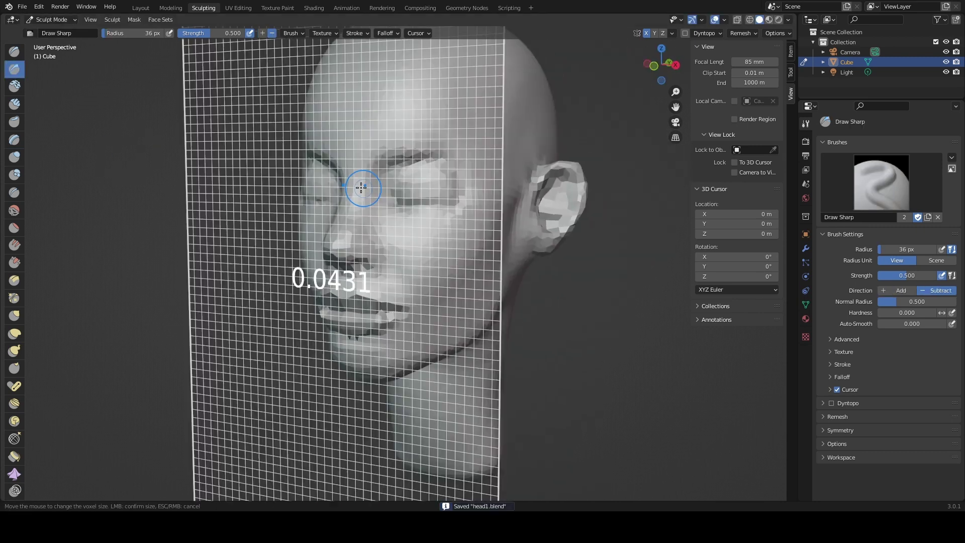
{"action": "left_click", "coordinate": [362, 187]}
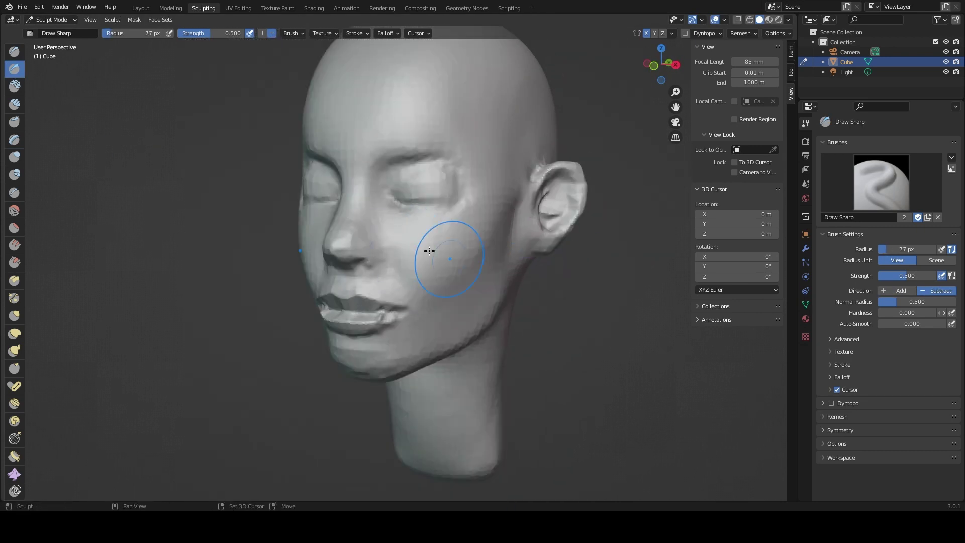
{"action": "middle_click_drag", "start_coordinate": [363, 377], "coordinate": [408, 158]}
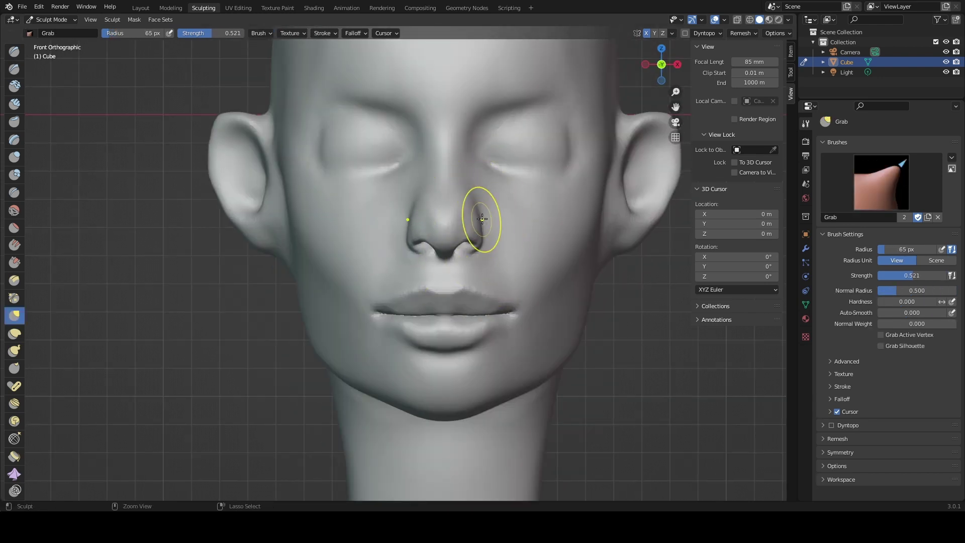
Carve eyelid creases and shape the brows while orbiting between side and three-quarter views.
{"action": "middle_click_drag", "start_coordinate": [482, 219], "coordinate": [280, 188]}
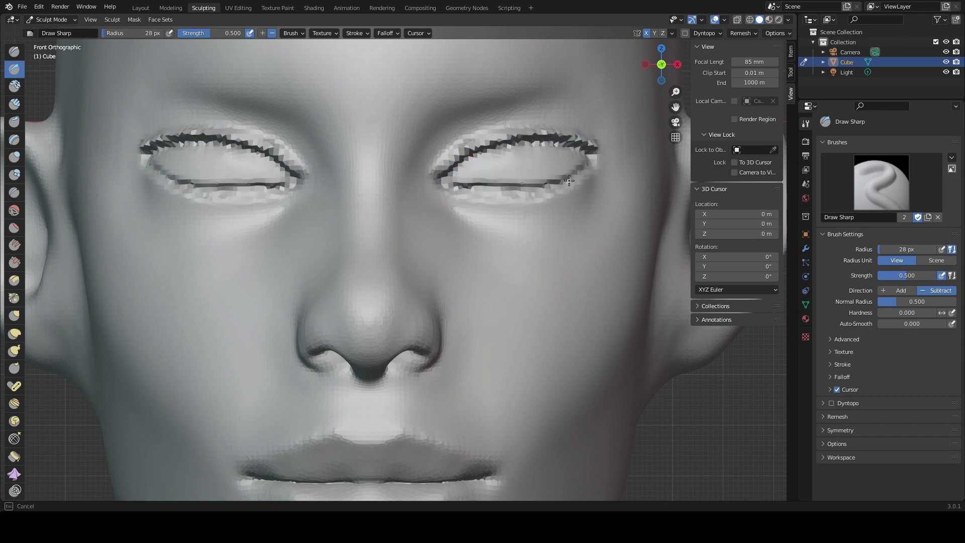
{"action": "middle_click_drag", "start_coordinate": [570, 180], "coordinate": [379, 228]}
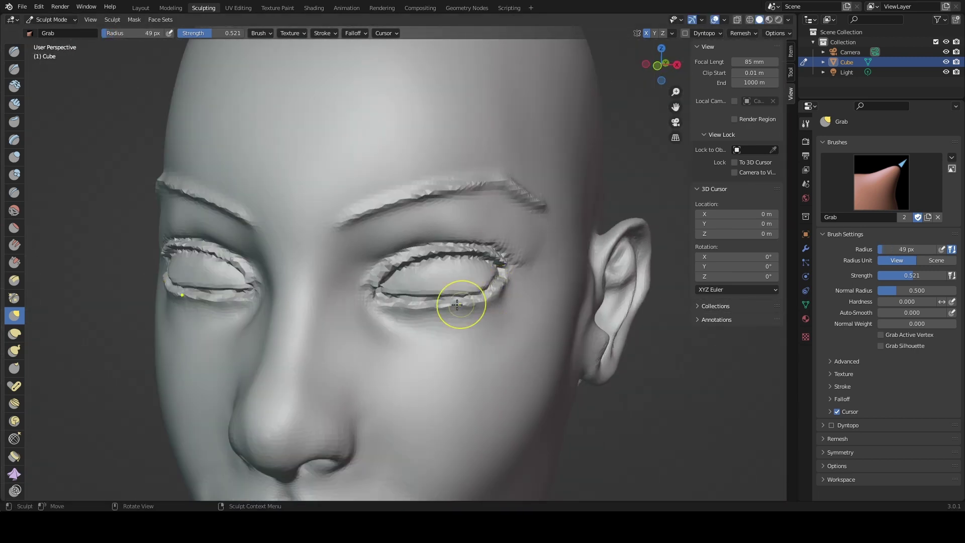
Check the head in front and side views and save head1.blend.
{"action": "key", "text": "KP_1"}
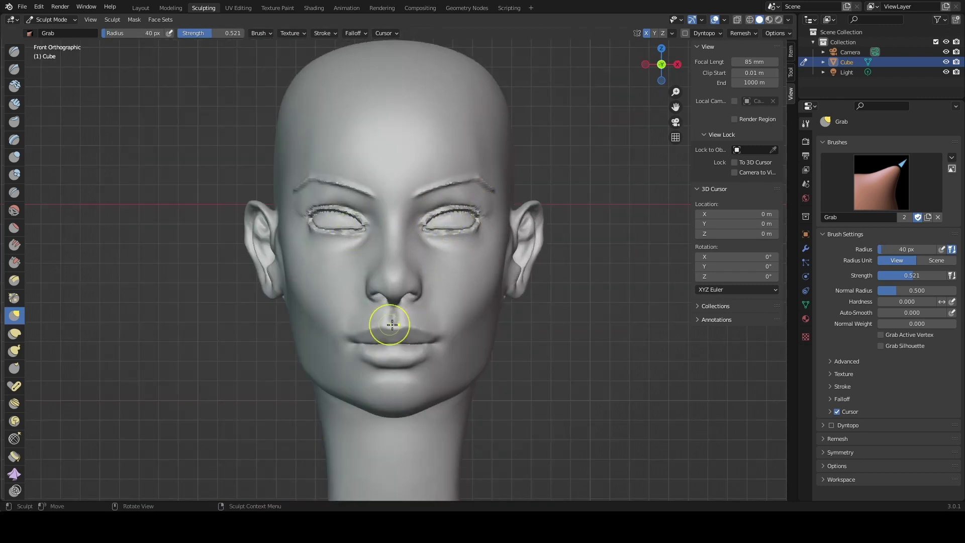
{"action": "key", "text": "KP_3"}
{"action": "key", "text": "KP_1"}
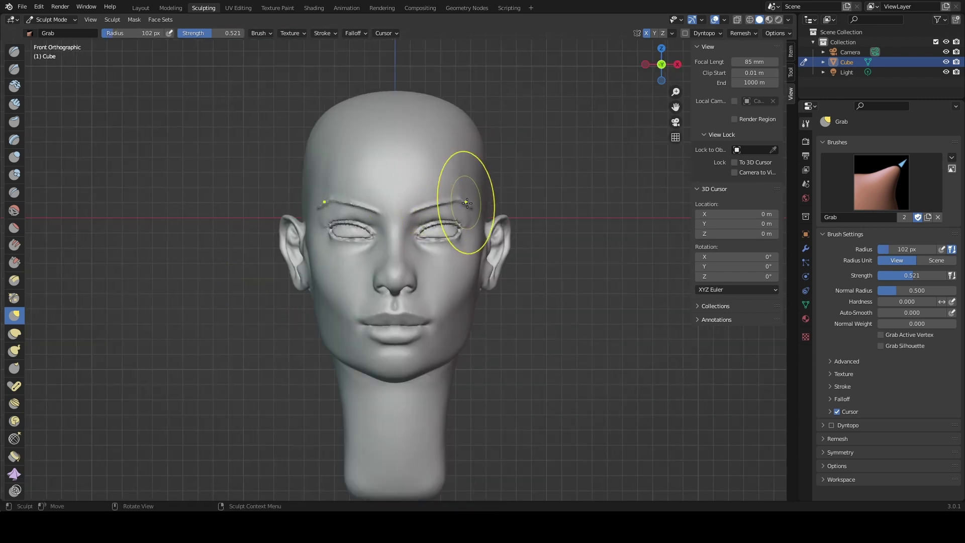
{"action": "mouse_move", "coordinate": [448, 235]}
{"action": "middle_mouse_down"}
{"action": "mouse_move", "coordinate": [427, 215]}
{"action": "mouse_move", "coordinate": [414, 310]}
{"action": "mouse_move", "coordinate": [308, 232]}
{"action": "mouse_move", "coordinate": [476, 217]}
{"action": "mouse_move", "coordinate": [470, 252]}
{"action": "mouse_move", "coordinate": [313, 274]}
{"action": "mouse_move", "coordinate": [441, 323]}
{"action": "middle_mouse_up"}
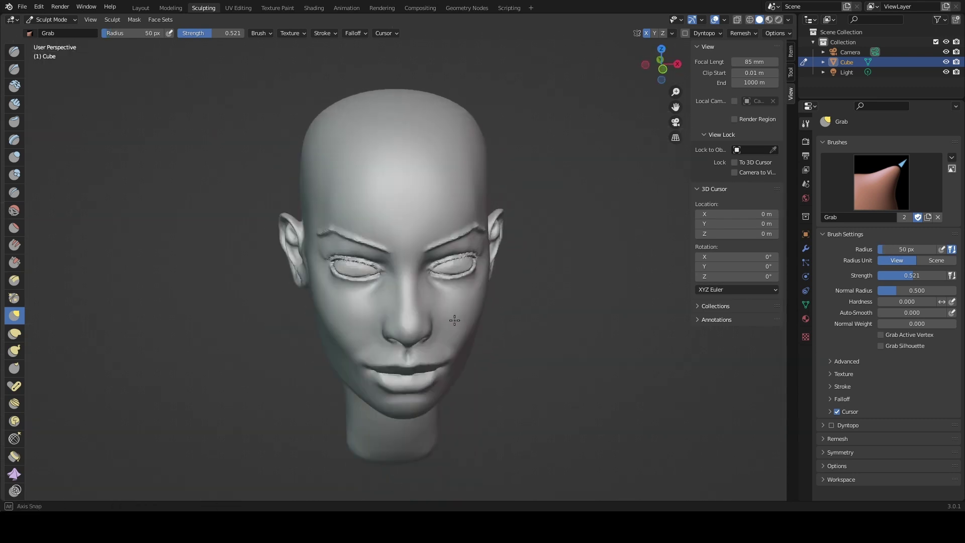
{"action": "scroll", "coordinate": [449, 229], "scroll_direction": "up", "scroll_amount": 5}
{"action": "key", "text": "ctrl+s"}
Shrink the brush, build up the face with Clay Strips, and save progress.
{"action": "middle_click_drag", "start_coordinate": [449, 229], "coordinate": [441, 193]}
{"action": "scroll", "coordinate": [441, 194], "scroll_direction": "down", "scroll_amount": 4}
{"action": "key", "text": "f"}
{"action": "left_click", "coordinate": [664, 148]}
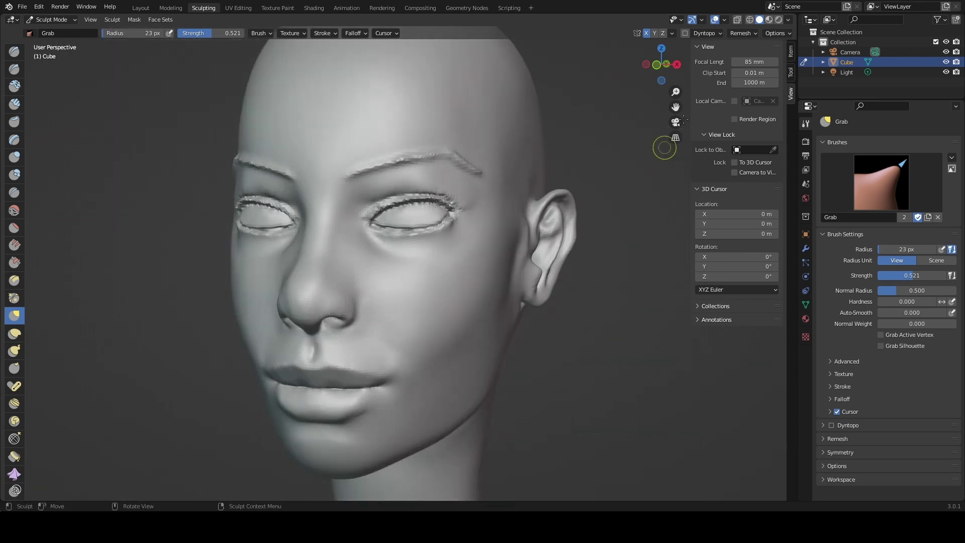
{"action": "mouse_move", "coordinate": [284, 216]}
{"action": "middle_mouse_down"}
{"action": "mouse_move", "coordinate": [555, 286]}
{"action": "mouse_move", "coordinate": [469, 308]}
{"action": "mouse_move", "coordinate": [377, 269]}
{"action": "mouse_move", "coordinate": [486, 289]}
{"action": "middle_mouse_up"}
{"action": "scroll", "coordinate": [555, 287], "scroll_direction": "down", "scroll_amount": 3}
{"action": "key", "text": "c"}
{"action": "key", "text": "ctrl+s"}
Grab the mouth corner into shape and inflate the lips fuller.
{"action": "key", "text": "g"}
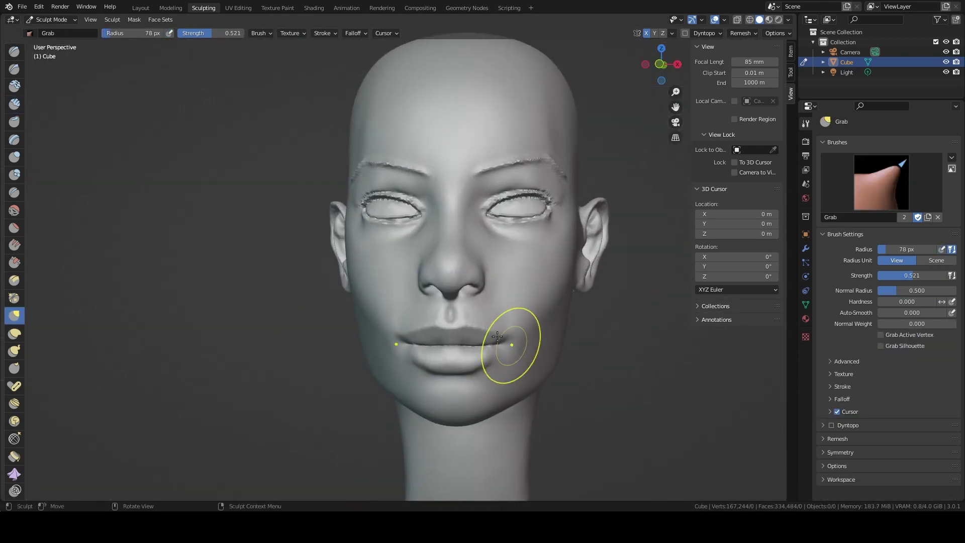
{"action": "mouse_move", "coordinate": [510, 345]}
{"action": "middle_mouse_down"}
{"action": "mouse_move", "coordinate": [366, 370]}
{"action": "mouse_move", "coordinate": [447, 348]}
{"action": "mouse_move", "coordinate": [437, 308]}
{"action": "mouse_move", "coordinate": [478, 316]}
{"action": "mouse_move", "coordinate": [272, 327]}
{"action": "mouse_move", "coordinate": [431, 280]}
{"action": "mouse_move", "coordinate": [301, 313]}
{"action": "mouse_move", "coordinate": [308, 348]}
{"action": "mouse_move", "coordinate": [409, 333]}
{"action": "mouse_move", "coordinate": [344, 345]}
{"action": "mouse_move", "coordinate": [445, 307]}
{"action": "mouse_move", "coordinate": [426, 317]}
{"action": "mouse_move", "coordinate": [510, 313]}
{"action": "mouse_move", "coordinate": [470, 304]}
{"action": "mouse_move", "coordinate": [479, 266]}
{"action": "middle_mouse_up"}
{"action": "key", "text": "i"}
{"action": "scroll", "coordinate": [438, 308], "scroll_direction": "up", "scroll_amount": 2}
{"action": "key", "text": "g"}
{"action": "scroll", "coordinate": [445, 307], "scroll_direction": "up", "scroll_amount": 3}
Shrink the brush, save, and set the remesh voxel size to 0.0059.
{"action": "key", "text": "f"}
{"action": "left_click", "coordinate": [426, 317]}
{"action": "scroll", "coordinate": [479, 266], "scroll_direction": "down", "scroll_amount": 4}
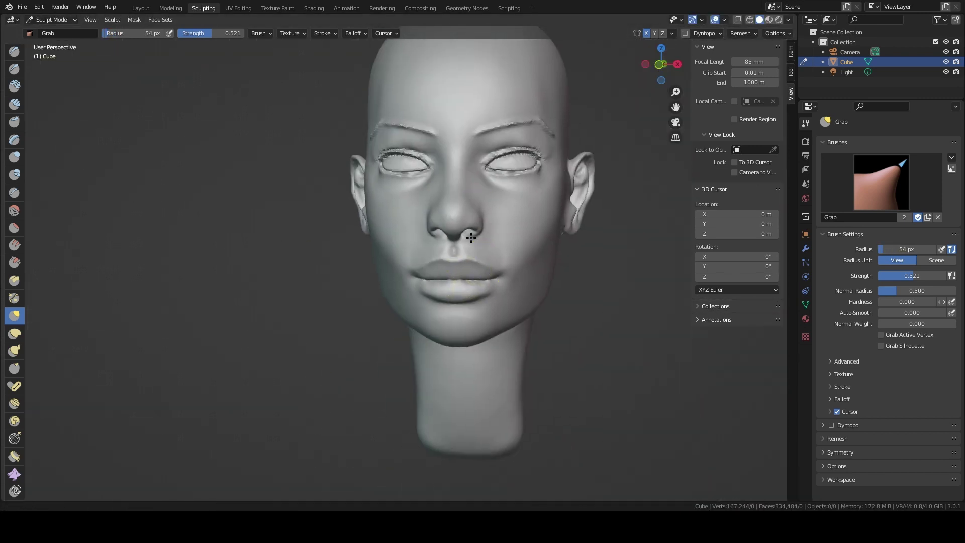
{"action": "key", "text": "ctrl+s"}
{"action": "key", "text": "r"}
{"action": "key", "text": "r"}
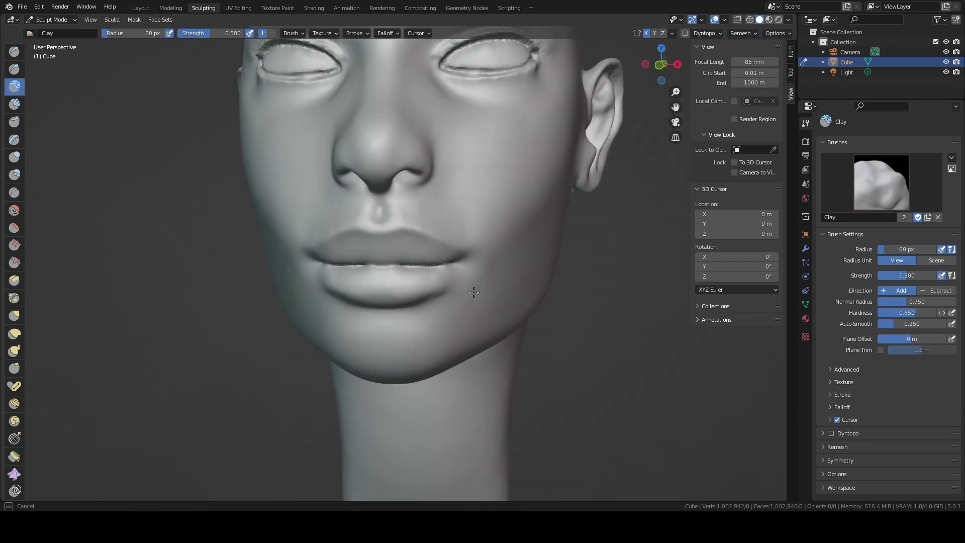
Grab the jaw and chin into a defined shape and rework the ear's inner folds.
{"action": "key", "text": "g"}
{"action": "middle_click_drag", "start_coordinate": [399, 260], "coordinate": [314, 308]}
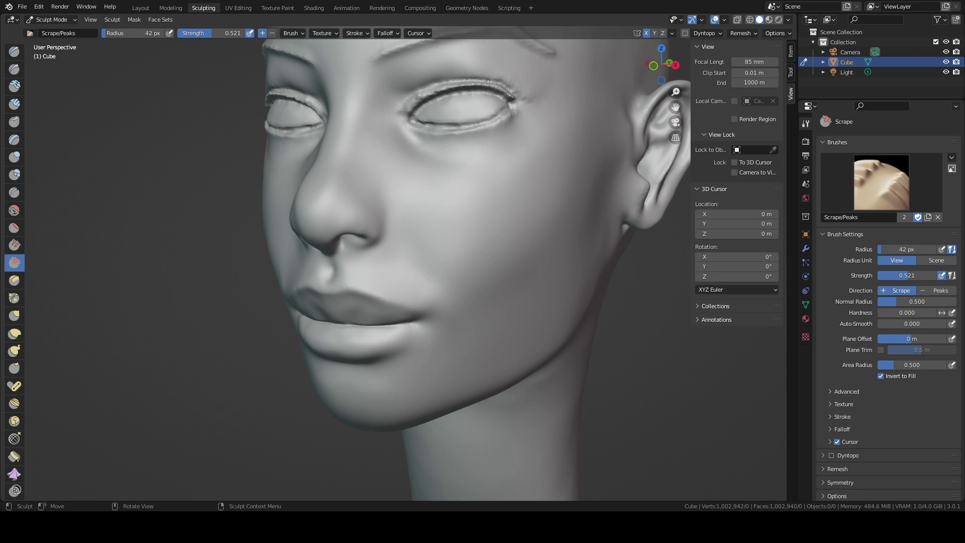
{"action": "scroll", "coordinate": [501, 209], "scroll_direction": "down", "scroll_amount": 5}
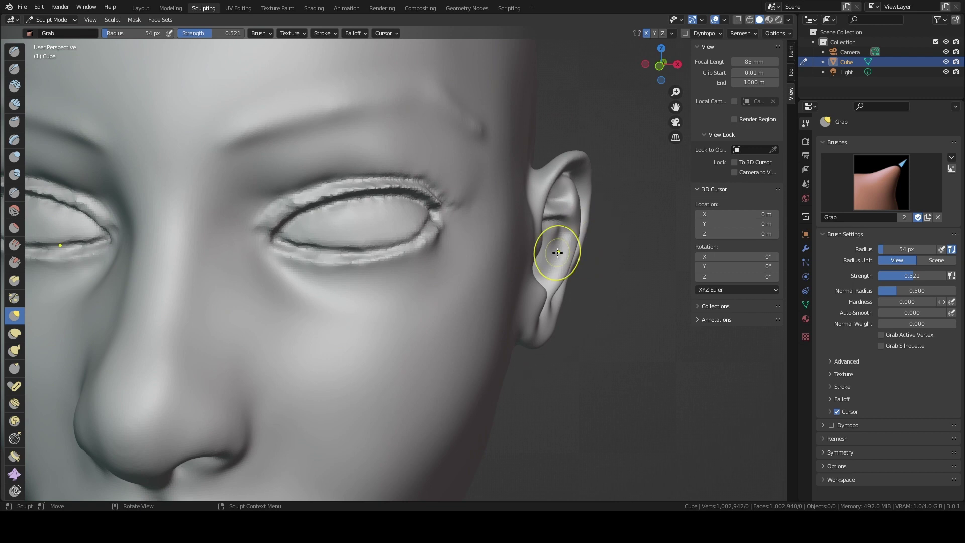
{"action": "middle_click_drag", "start_coordinate": [512, 251], "coordinate": [182, 360]}
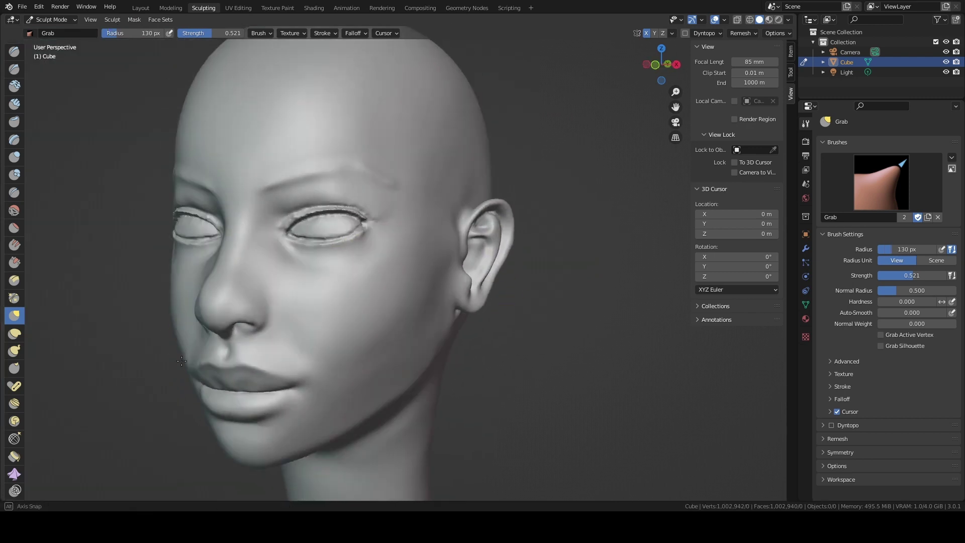
Orbit to a front view of the face to deepen the upper eyelid creases.
{"action": "mouse_move", "coordinate": [245, 358]}
{"action": "middle_mouse_down"}
{"action": "mouse_move", "coordinate": [172, 312]}
{"action": "mouse_move", "coordinate": [333, 281]}
{"action": "mouse_move", "coordinate": [387, 252]}
{"action": "middle_mouse_up"}
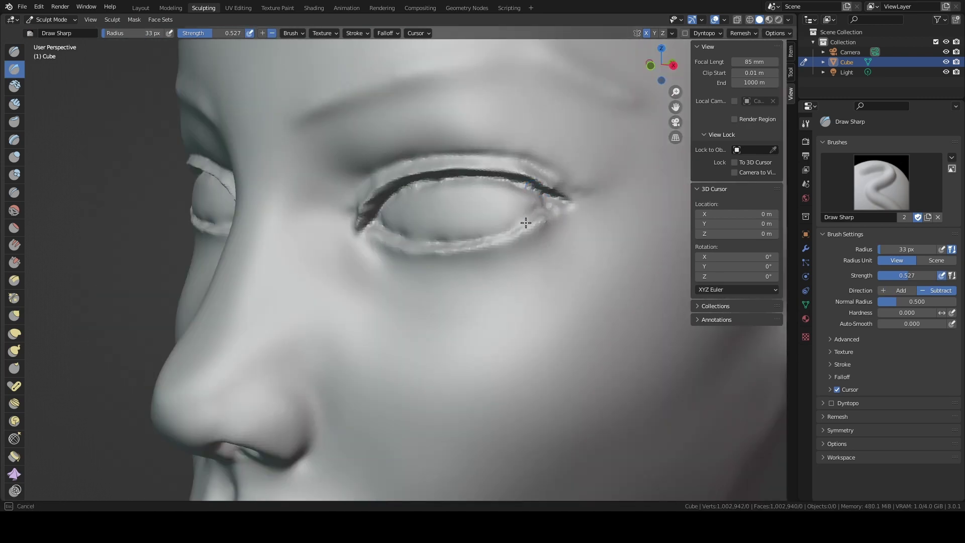
Grab the outer eye corners into shape and pinch the eyelid edges while panning across the face.
{"action": "mouse_move", "coordinate": [393, 210]}
{"action": "middle_mouse_down"}
{"action": "mouse_move", "coordinate": [431, 243]}
{"action": "mouse_move", "coordinate": [564, 223]}
{"action": "middle_mouse_up"}
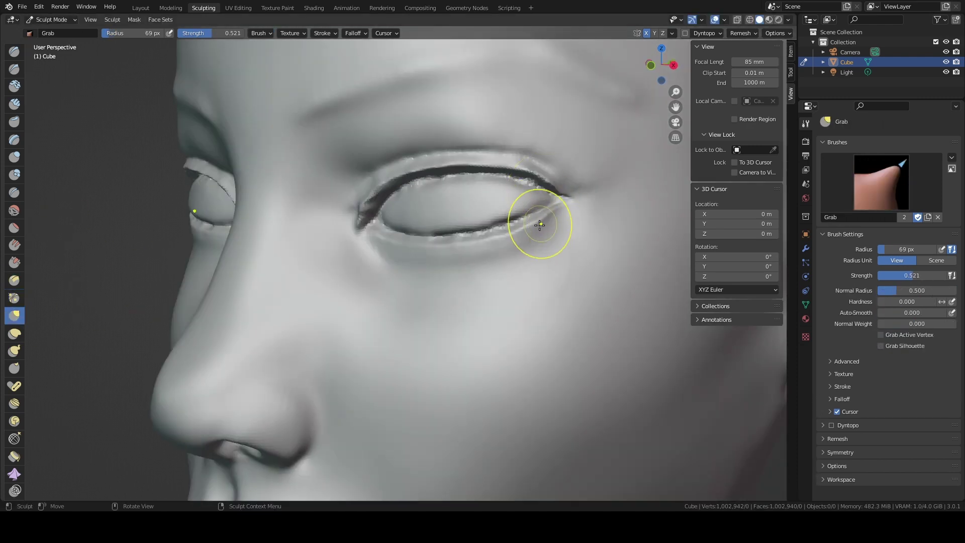
{"action": "left_click_drag", "start_coordinate": [530, 177], "coordinate": [554, 209]}
{"action": "key", "text": "p"}
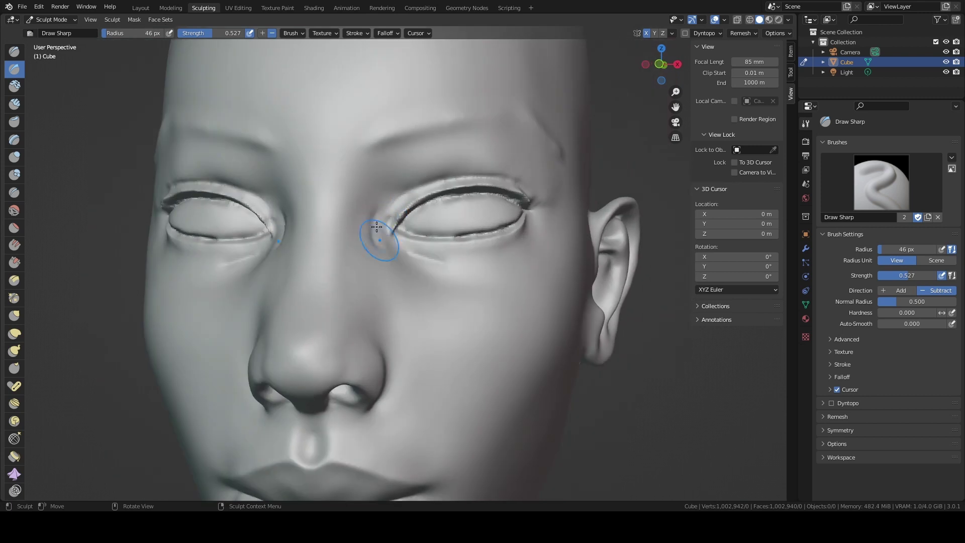
{"action": "mouse_move", "coordinate": [377, 233]}
{"action": "middle_mouse_down", "text": "shift"}
{"action": "mouse_move", "coordinate": [370, 240]}
{"action": "mouse_move", "coordinate": [406, 187]}
{"action": "middle_mouse_up", "text": "shift"}
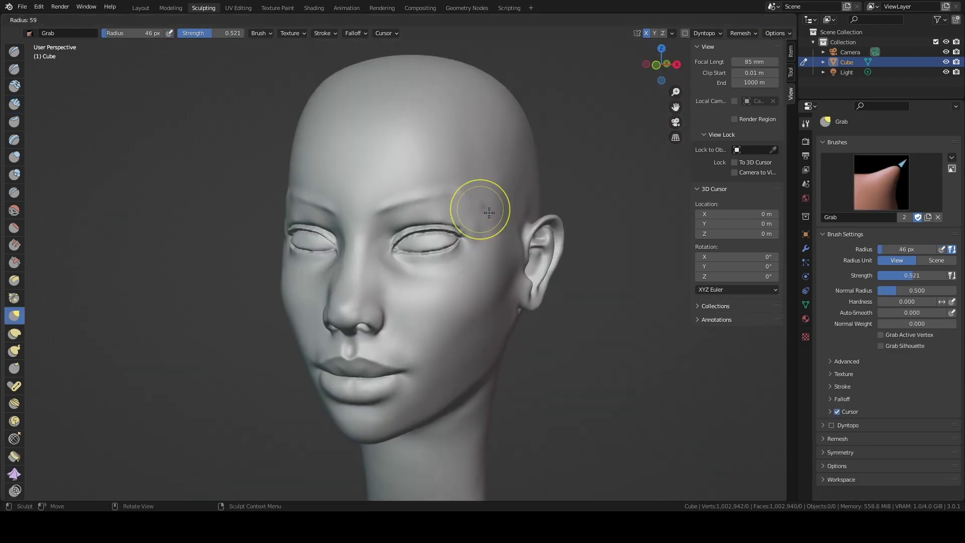
Check the head's side and front profiles, then resize the Clay Strips brush for the face.
{"action": "middle_click_drag", "start_coordinate": [280, 217], "coordinate": [291, 316]}
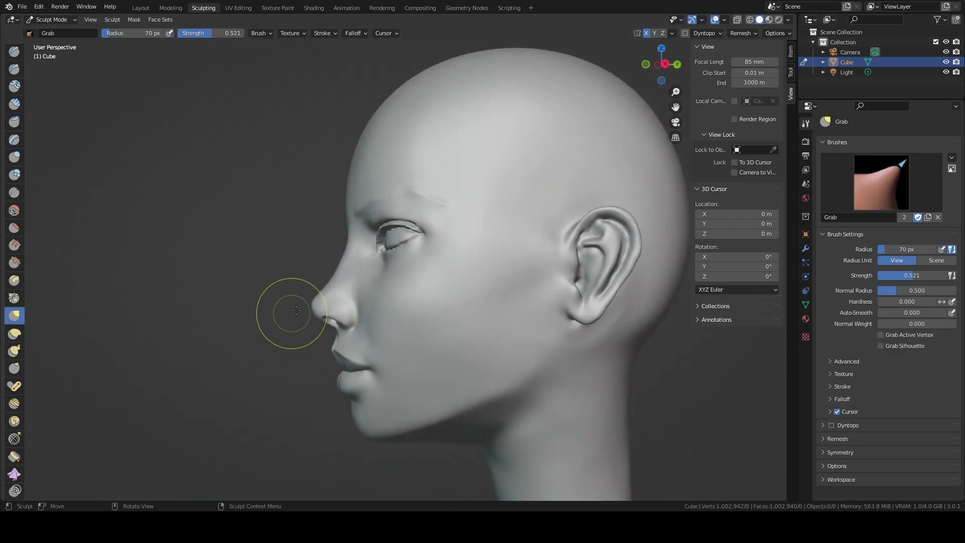
{"action": "middle_click_drag", "start_coordinate": [347, 233], "coordinate": [492, 230]}
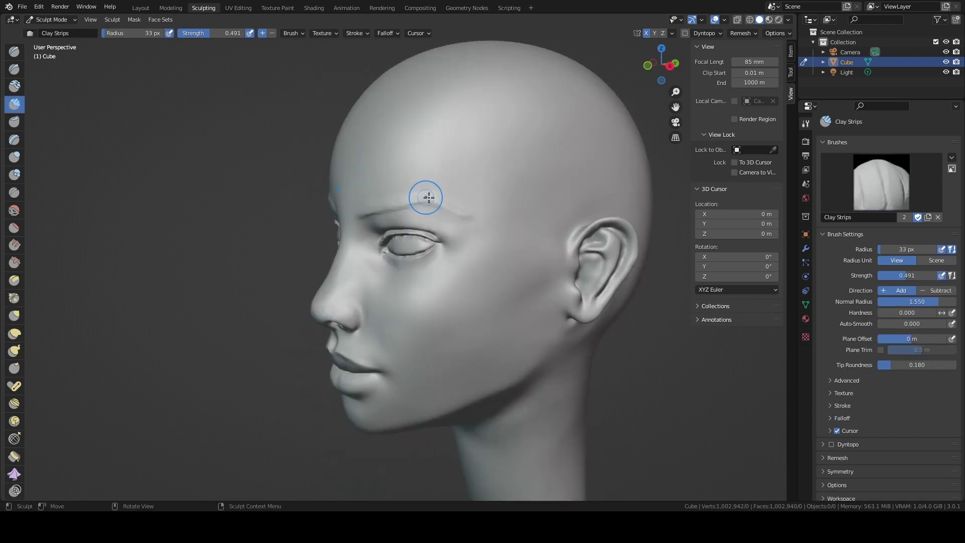
{"action": "key", "text": "KP_1"}
{"action": "key", "text": "f"}
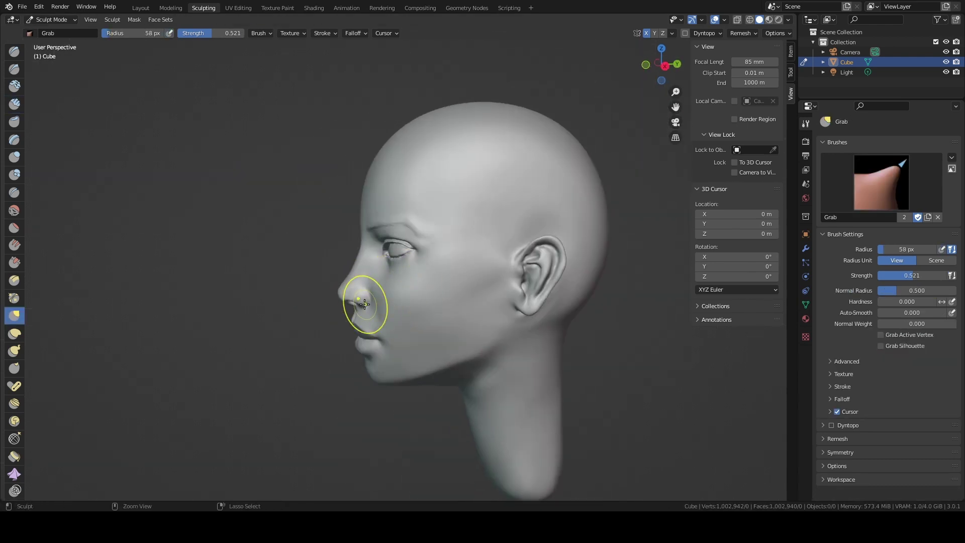
{"action": "middle_click_drag", "start_coordinate": [393, 270], "coordinate": [502, 236]}
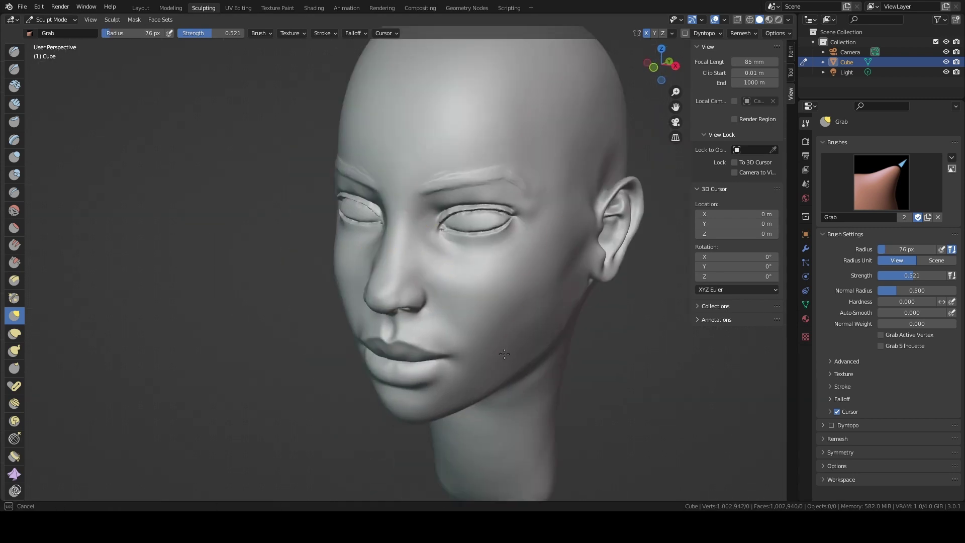
{"action": "scroll", "coordinate": [597, 206], "scroll_direction": "up", "scroll_amount": 3}
{"action": "key", "text": "c"}
{"action": "mouse_move", "coordinate": [435, 261]}
{"action": "middle_mouse_down"}
{"action": "mouse_move", "coordinate": [510, 189]}
{"action": "mouse_move", "coordinate": [463, 323]}
{"action": "mouse_move", "coordinate": [491, 327]}
{"action": "mouse_move", "coordinate": [385, 395]}
{"action": "mouse_move", "coordinate": [287, 319]}
{"action": "mouse_move", "coordinate": [394, 377]}
{"action": "mouse_move", "coordinate": [381, 393]}
{"action": "mouse_move", "coordinate": [374, 375]}
{"action": "mouse_move", "coordinate": [360, 378]}
{"action": "middle_mouse_up"}
{"action": "key", "text": "f"}
{"action": "left_click", "coordinate": [384, 395]}
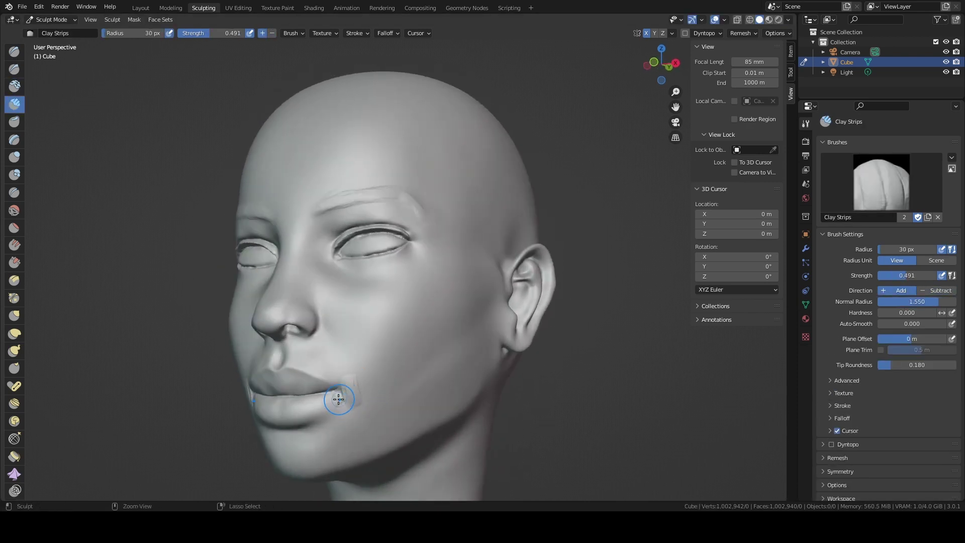
From the front, pull and carve the brow and eye area with Grab and Draw Sharp.
{"action": "middle_click_drag", "start_coordinate": [389, 408], "coordinate": [400, 259]}
{"action": "key", "text": "g"}
{"action": "scroll", "coordinate": [431, 264], "scroll_direction": "up", "scroll_amount": 5}
{"action": "mouse_move", "coordinate": [367, 232]}
{"action": "middle_mouse_down"}
{"action": "mouse_move", "coordinate": [344, 377]}
{"action": "mouse_move", "coordinate": [410, 254]}
{"action": "mouse_move", "coordinate": [486, 294]}
{"action": "mouse_move", "coordinate": [441, 312]}
{"action": "mouse_move", "coordinate": [399, 409]}
{"action": "mouse_move", "coordinate": [318, 396]}
{"action": "middle_mouse_up"}
{"action": "scroll", "coordinate": [352, 345], "scroll_direction": "down", "scroll_amount": 3}
{"action": "key", "text": "shift+space"}
{"action": "scroll", "coordinate": [334, 370], "scroll_direction": "down", "scroll_amount": 4}
{"action": "key", "text": "g"}
{"action": "scroll", "coordinate": [399, 409], "scroll_direction": "up", "scroll_amount": 3}
From the side profile, resize the brush and build up the lips and jaw-to-neck with Clay Strips.
{"action": "key", "text": "KP_3"}
{"action": "scroll", "coordinate": [413, 384], "scroll_direction": "up", "scroll_amount": 2}
{"action": "key", "text": "f"}
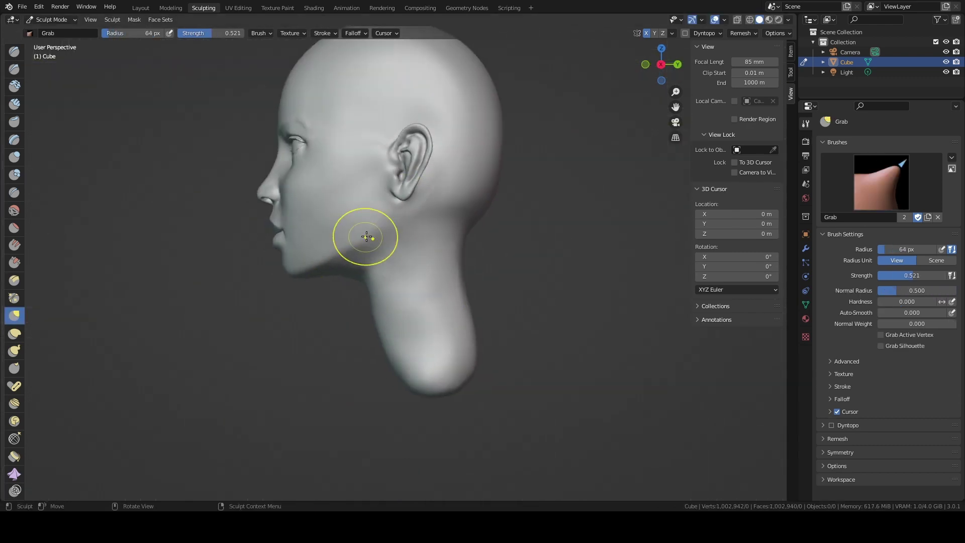
{"action": "left_click", "coordinate": [377, 231]}
{"action": "mouse_move", "coordinate": [370, 328]}
{"action": "middle_mouse_down"}
{"action": "mouse_move", "coordinate": [316, 370]}
{"action": "mouse_move", "coordinate": [355, 356]}
{"action": "mouse_move", "coordinate": [334, 292]}
{"action": "mouse_move", "coordinate": [287, 366]}
{"action": "mouse_move", "coordinate": [397, 236]}
{"action": "mouse_move", "coordinate": [394, 253]}
{"action": "middle_mouse_up"}
{"action": "key", "text": "c"}
{"action": "scroll", "coordinate": [459, 204], "scroll_direction": "up", "scroll_amount": 5}
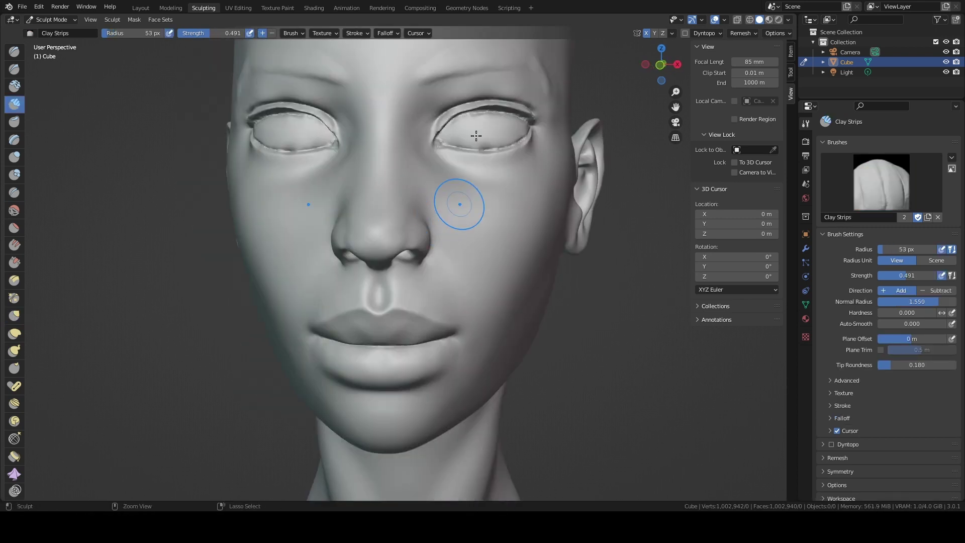
Shrink the brush and try Scrape, Draw Sharp, Crease and Inflate while orbiting between both eyes.
{"action": "left_click", "coordinate": [445, 158]}
{"action": "scroll", "coordinate": [400, 247], "scroll_direction": "up", "scroll_amount": 3}
{"action": "key", "text": "shift+t"}
{"action": "mouse_move", "coordinate": [383, 280]}
{"action": "middle_mouse_down"}
{"action": "mouse_move", "coordinate": [484, 248]}
{"action": "mouse_move", "coordinate": [478, 377]}
{"action": "mouse_move", "coordinate": [437, 370]}
{"action": "middle_mouse_up"}
{"action": "mouse_move", "coordinate": [334, 372]}
{"action": "middle_mouse_down"}
{"action": "mouse_move", "coordinate": [460, 341]}
{"action": "mouse_move", "coordinate": [402, 281]}
{"action": "mouse_move", "coordinate": [387, 248]}
{"action": "mouse_move", "coordinate": [465, 317]}
{"action": "mouse_move", "coordinate": [364, 270]}
{"action": "mouse_move", "coordinate": [251, 302]}
{"action": "mouse_move", "coordinate": [291, 285]}
{"action": "middle_mouse_up"}
{"action": "key", "text": "shift+d"}
{"action": "scroll", "coordinate": [478, 245], "scroll_direction": "up", "scroll_amount": 3}
{"action": "scroll", "coordinate": [478, 245], "scroll_direction": "down", "scroll_amount": 5}
{"action": "key", "text": "shift+c"}
{"action": "scroll", "coordinate": [364, 270], "scroll_direction": "up", "scroll_amount": 2}
{"action": "scroll", "coordinate": [242, 310], "scroll_direction": "up", "scroll_amount": 2}
{"action": "key", "text": "i"}
Build up clay along the upper eyelid at about 21 px, then smooth the eye corner.
{"action": "left_click_drag", "start_coordinate": [291, 286], "coordinate": [462, 288]}
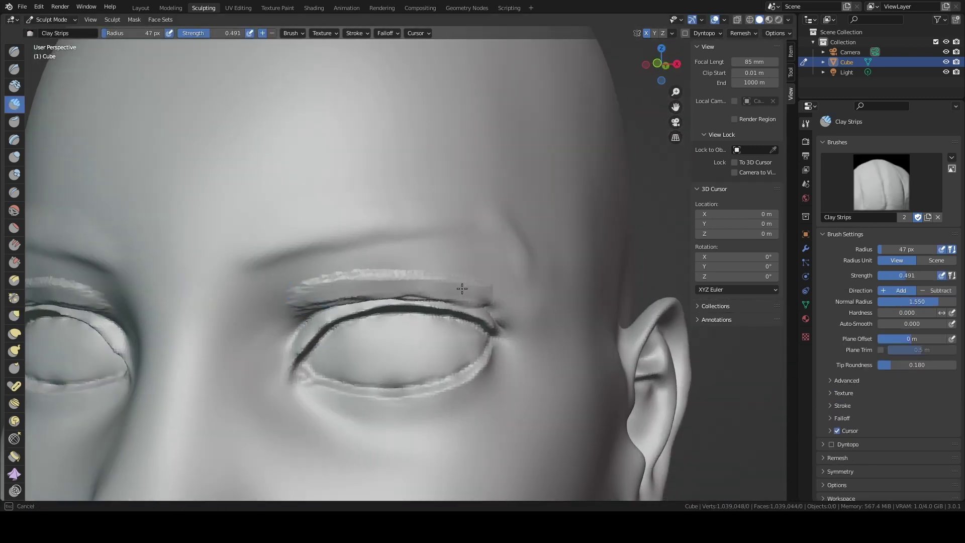
{"action": "middle_click_drag", "start_coordinate": [449, 279], "coordinate": [295, 306]}
{"action": "key", "text": "shift+d"}
{"action": "key", "text": "f"}
{"action": "scroll", "coordinate": [373, 298], "scroll_direction": "down", "scroll_amount": 5}
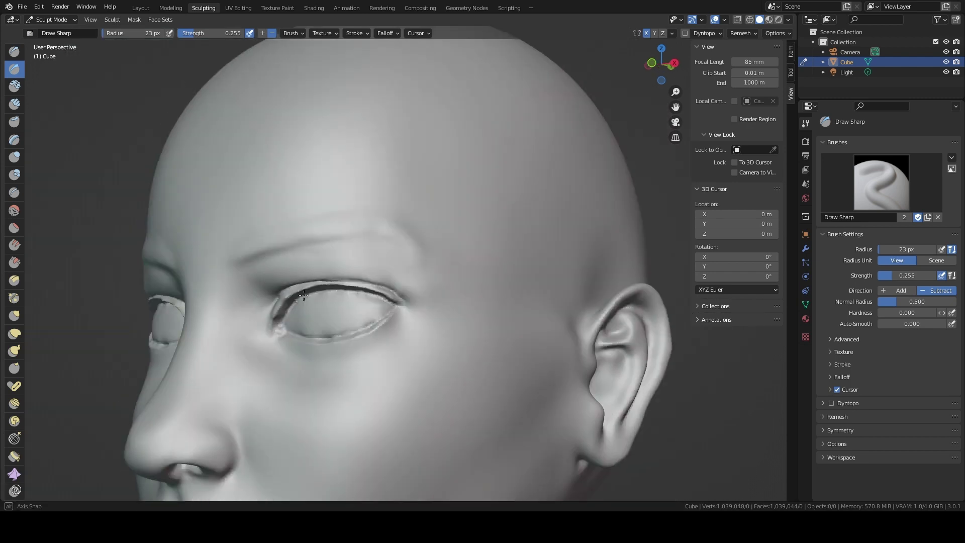
{"action": "scroll", "coordinate": [373, 298], "scroll_direction": "up", "scroll_amount": 8}
{"action": "key", "text": "shift+s"}
{"action": "scroll", "coordinate": [553, 282], "scroll_direction": "down", "scroll_amount": 2}
{"action": "mouse_move", "coordinate": [553, 282]}
{"action": "middle_mouse_down"}
{"action": "mouse_move", "coordinate": [270, 335]}
{"action": "mouse_move", "coordinate": [433, 462]}
{"action": "middle_mouse_up"}
Carve a sharp crease under the lower eyelid and sharpen the lid edge with Draw Sharp.
{"action": "key", "text": "g"}
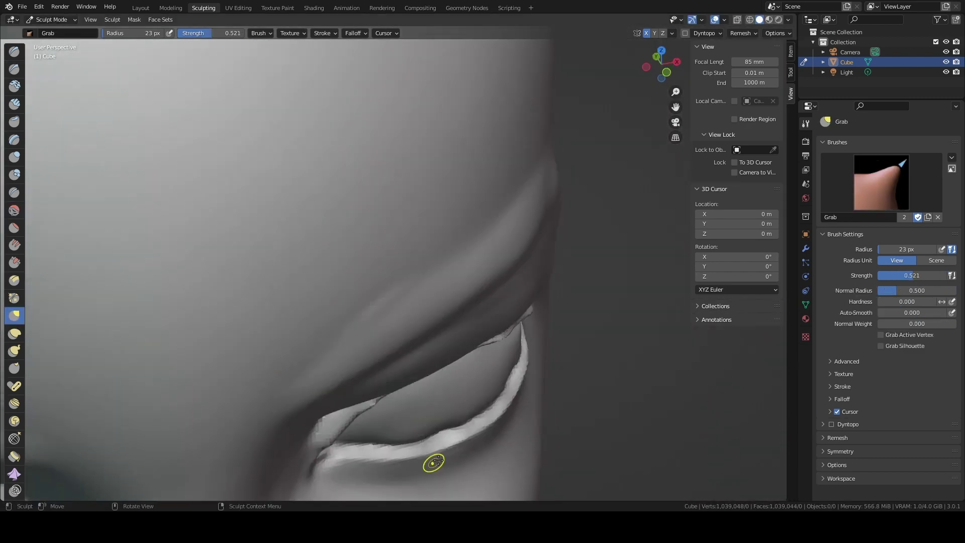
{"action": "scroll", "coordinate": [470, 442], "scroll_direction": "down", "scroll_amount": 3}
{"action": "key", "text": "shift+d"}
{"action": "mouse_move", "coordinate": [528, 383]}
{"action": "middle_mouse_down"}
{"action": "mouse_move", "coordinate": [209, 237]}
{"action": "mouse_move", "coordinate": [259, 327]}
{"action": "middle_mouse_up"}
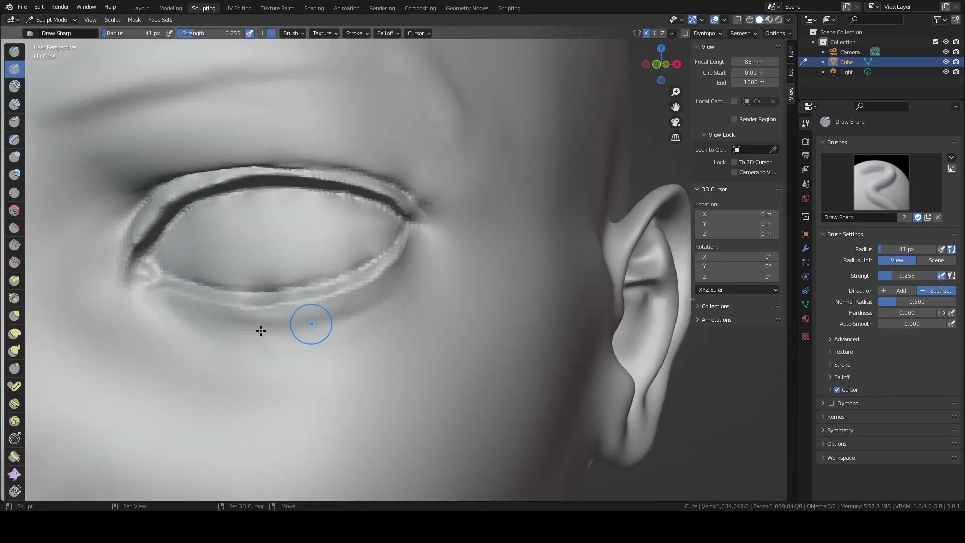
{"action": "scroll", "coordinate": [379, 231], "scroll_direction": "up", "scroll_amount": 3}
{"action": "scroll", "coordinate": [490, 181], "scroll_direction": "down", "scroll_amount": 1}
{"action": "scroll", "coordinate": [431, 205], "scroll_direction": "down", "scroll_amount": 3}
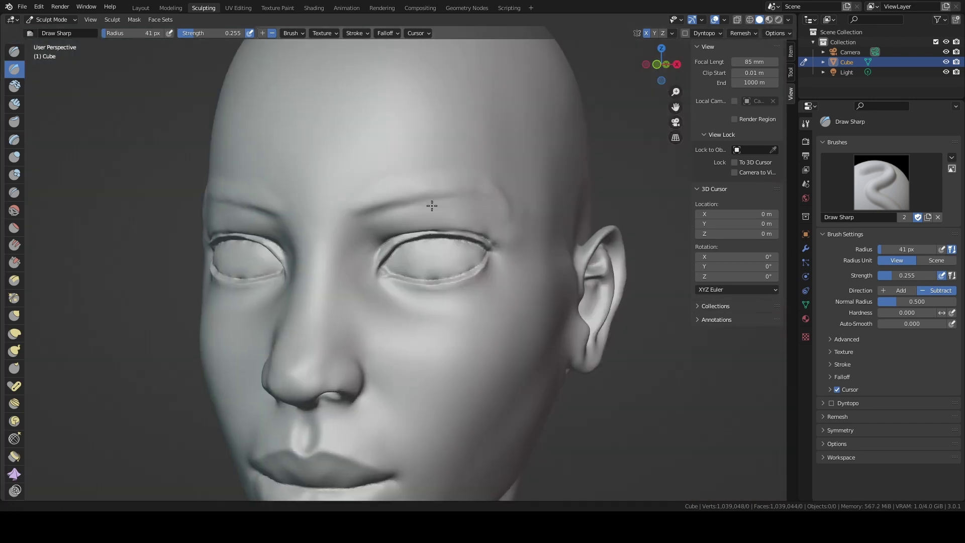
{"action": "mouse_move", "coordinate": [431, 204]}
{"action": "middle_mouse_down"}
{"action": "mouse_move", "coordinate": [451, 221]}
{"action": "mouse_move", "coordinate": [463, 194]}
{"action": "middle_mouse_up"}
{"action": "scroll", "coordinate": [452, 221], "scroll_direction": "up", "scroll_amount": 3}
Switch between Grab and Crease brushes, then orbit to a frontal view of the whole head.
{"action": "key", "text": "g"}
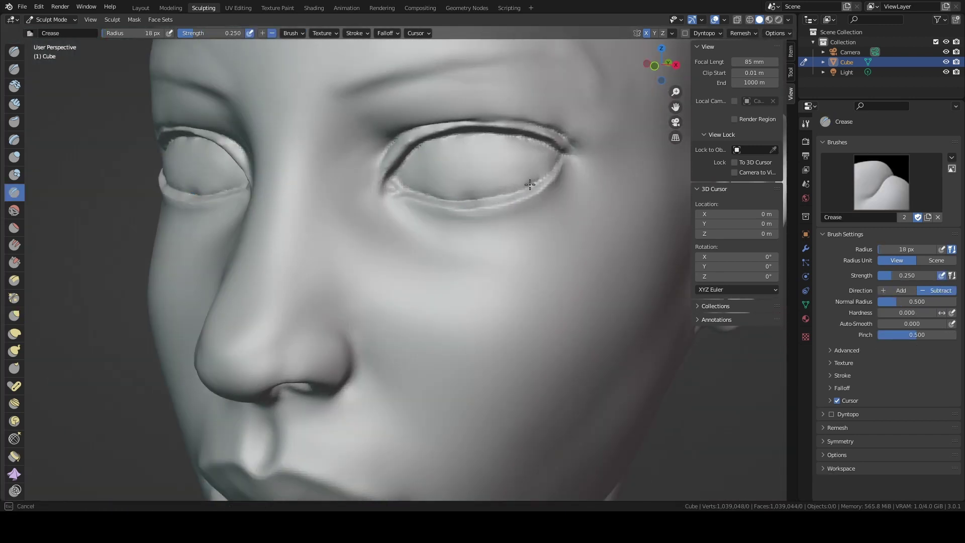
{"action": "key", "text": "shift+c"}
{"action": "scroll", "coordinate": [447, 138], "scroll_direction": "up", "scroll_amount": 3}
{"action": "scroll", "coordinate": [491, 162], "scroll_direction": "down", "scroll_amount": 5}
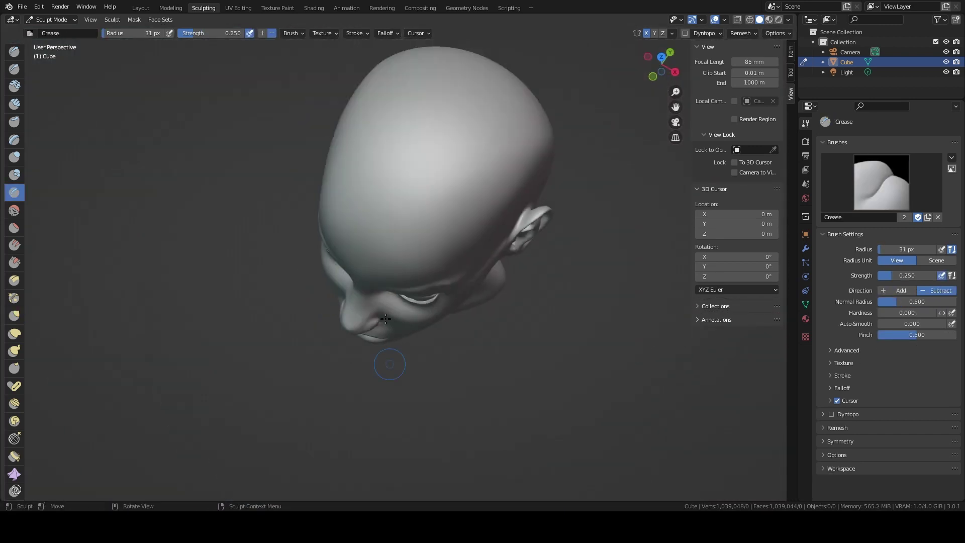
{"action": "key", "text": "g"}
{"action": "mouse_move", "coordinate": [491, 162]}
{"action": "middle_mouse_down"}
{"action": "mouse_move", "coordinate": [423, 333]}
{"action": "mouse_move", "coordinate": [460, 301]}
{"action": "middle_mouse_up"}
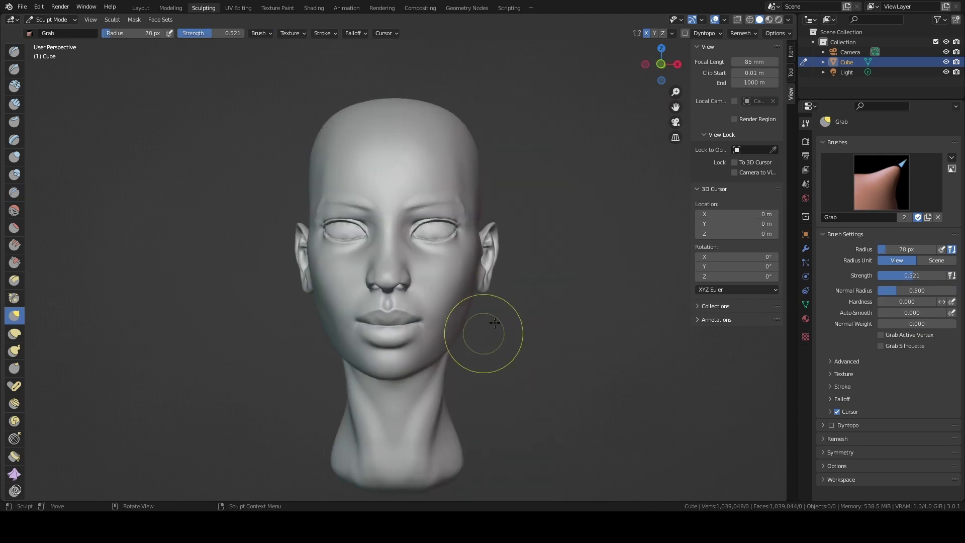
Enlarge the Grab brush and orbit around the head to check its shape.
{"action": "scroll", "coordinate": [495, 323], "scroll_direction": "down", "scroll_amount": 2}
{"action": "key", "text": "f"}
{"action": "left_click", "coordinate": [474, 194]}
{"action": "scroll", "coordinate": [420, 226], "scroll_direction": "up", "scroll_amount": 2}
{"action": "middle_click_drag", "start_coordinate": [420, 227], "coordinate": [528, 166]}
{"action": "scroll", "coordinate": [564, 139], "scroll_direction": "up", "scroll_amount": 2}
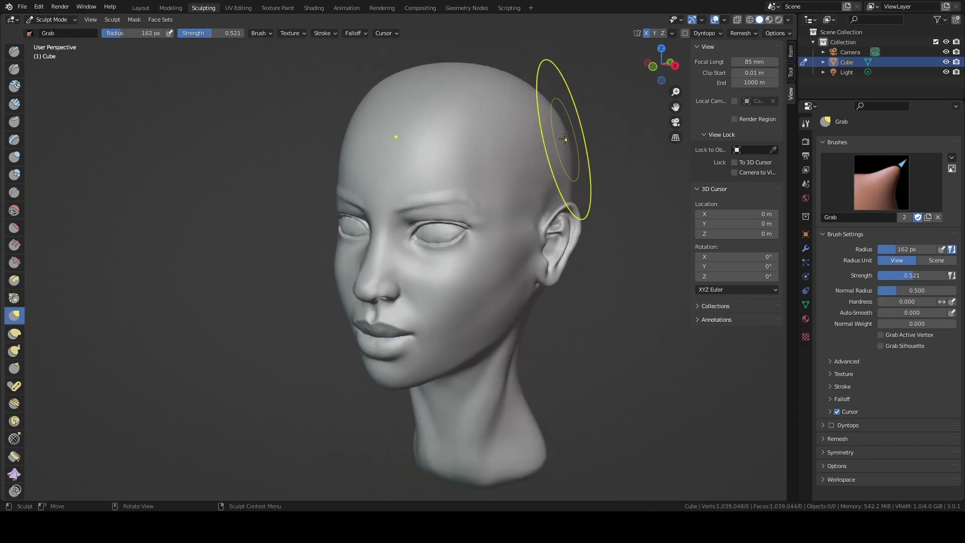
{"action": "middle_click_drag", "start_coordinate": [564, 139], "coordinate": [432, 176]}
Add Clay Strips strokes to the forehead with a 123 px brush, then undo them.
{"action": "key", "text": "f"}
{"action": "left_click", "coordinate": [383, 153]}
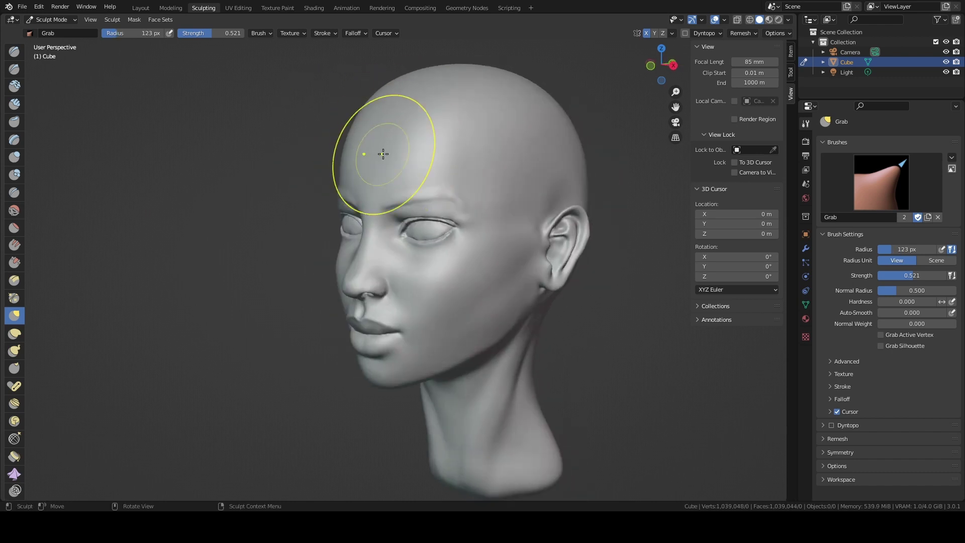
{"action": "middle_click_drag", "start_coordinate": [383, 153], "coordinate": [452, 140]}
{"action": "key", "text": "c"}
{"action": "left_click_drag", "start_coordinate": [474, 134], "coordinate": [442, 172]}
{"action": "mouse_move", "coordinate": [442, 172]}
{"action": "middle_mouse_down"}
{"action": "mouse_move", "coordinate": [436, 149]}
{"action": "mouse_move", "coordinate": [456, 116]}
{"action": "mouse_move", "coordinate": [372, 126]}
{"action": "mouse_move", "coordinate": [512, 179]}
{"action": "mouse_move", "coordinate": [422, 147]}
{"action": "middle_mouse_up"}
{"action": "key", "text": "g"}
{"action": "key", "text": "ctrl+z"}
Reshape the top of the skull and the ears with the Grab brush at adjusted radii.
{"action": "scroll", "coordinate": [517, 118], "scroll_direction": "down", "scroll_amount": 2}
{"action": "key", "text": "f"}
{"action": "left_click", "coordinate": [482, 181]}
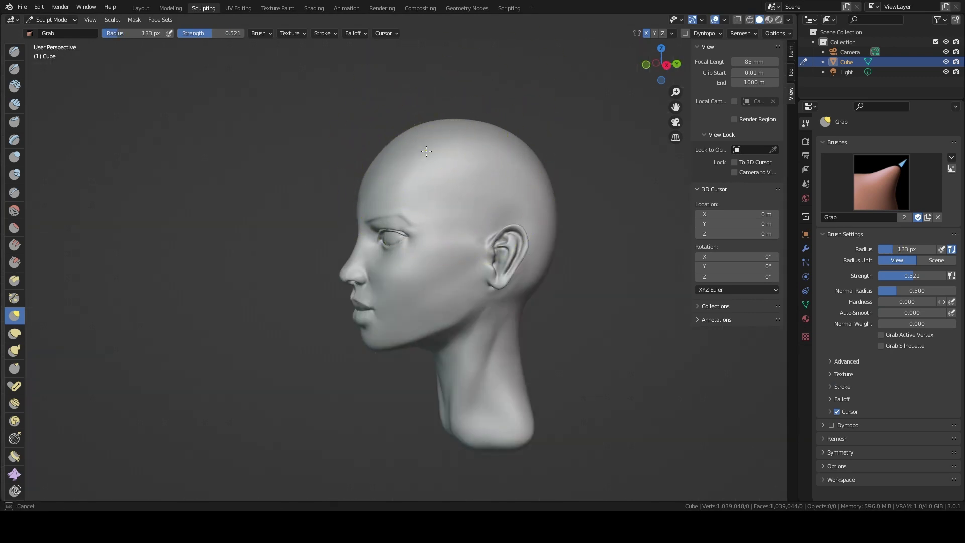
{"action": "key", "text": "f"}
{"action": "left_click", "coordinate": [452, 161]}
{"action": "middle_click_drag", "start_coordinate": [452, 162], "coordinate": [480, 173]}
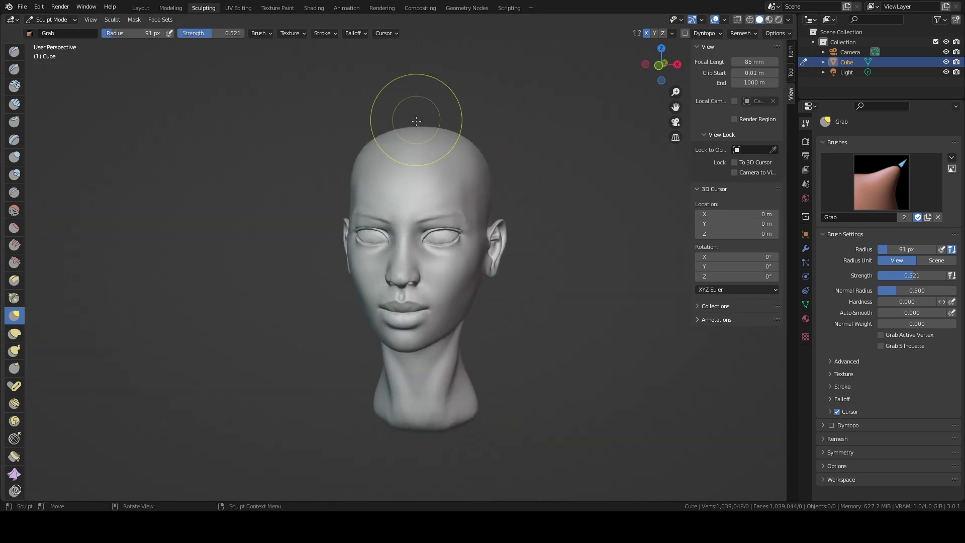
{"action": "middle_click_drag", "start_coordinate": [416, 120], "coordinate": [538, 107]}
{"action": "key", "text": "f"}
{"action": "left_click", "coordinate": [503, 151]}
{"action": "middle_click_drag", "start_coordinate": [502, 150], "coordinate": [411, 130]}
{"action": "mouse_move", "coordinate": [348, 281]}
{"action": "middle_mouse_down"}
{"action": "mouse_move", "coordinate": [517, 280]}
{"action": "mouse_move", "coordinate": [344, 323]}
{"action": "mouse_move", "coordinate": [361, 246]}
{"action": "middle_mouse_up"}
Save the sculpt as head1.blend, return to the Layout workspace and select the camera.
{"action": "key", "text": "ctrl+s"}
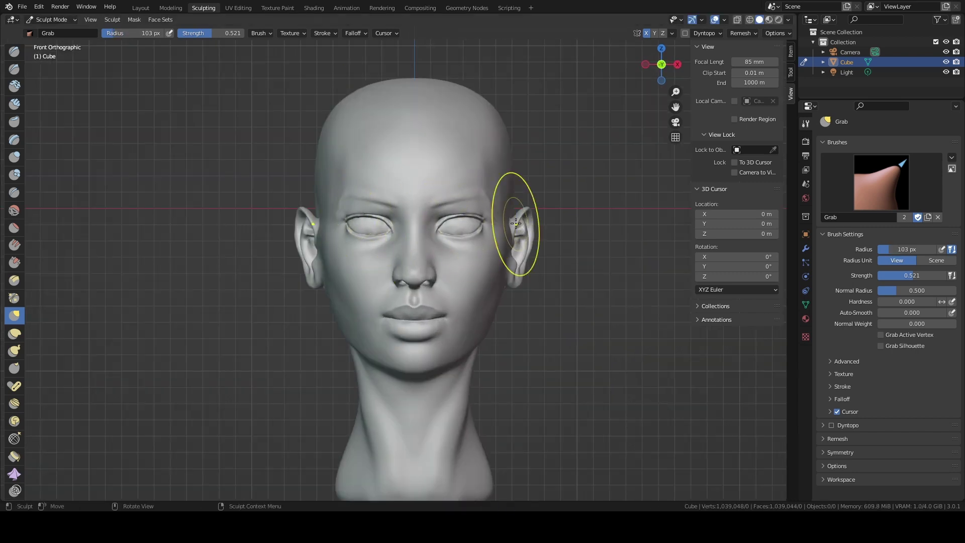
{"action": "left_click", "coordinate": [140, 7]}
{"action": "left_click", "coordinate": [850, 52]}
Look through the camera, lock it to the view, and frame the head.
{"action": "key", "text": "KP_0"}
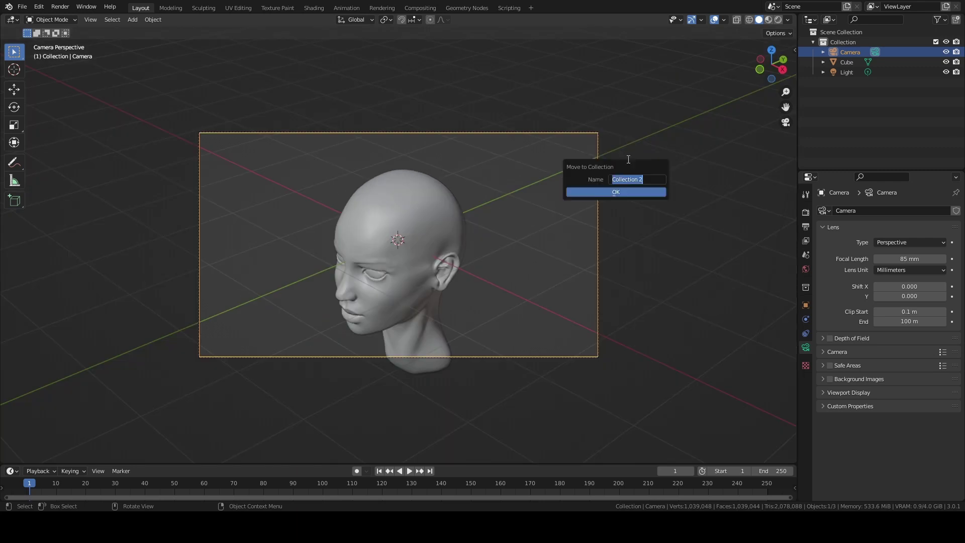
{"action": "key", "text": "n"}
{"action": "left_click", "coordinate": [734, 172]}
{"action": "middle_click_drag", "start_coordinate": [735, 171], "coordinate": [425, 217]}
{"action": "scroll", "coordinate": [459, 191], "scroll_direction": "up", "scroll_amount": 4}
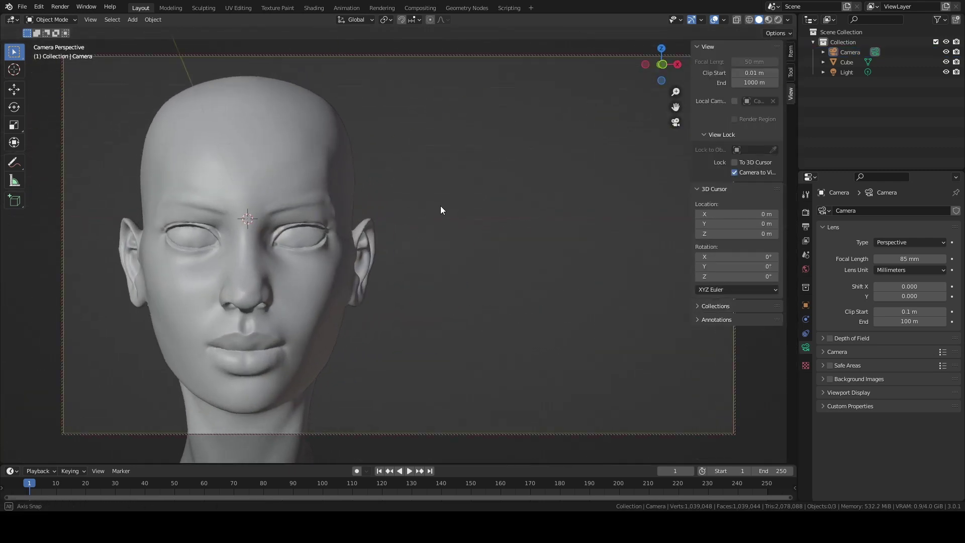
Make a linked copy of the head, place it to the right and rotate it around Z.
{"action": "left_click", "coordinate": [323, 274]}
{"action": "key", "text": "alt+d"}
{"action": "key", "text": "r"}
{"action": "key", "text": "z"}
{"action": "left_click", "coordinate": [648, 240]}
{"action": "key", "text": "n"}
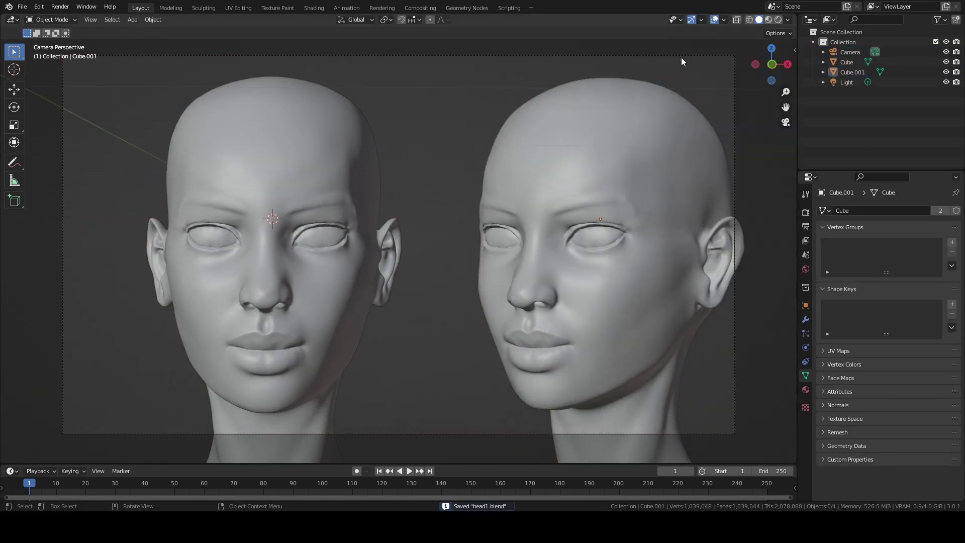
Use MatCap lighting, enable shadows with an adjusted light direction, and set a purple background.
{"action": "left_click", "coordinate": [788, 19]}
{"action": "left_click", "coordinate": [779, 68]}
{"action": "left_click", "coordinate": [731, 234]}
{"action": "left_click", "coordinate": [843, 235]}
{"action": "mouse_move", "coordinate": [854, 261]}
{"action": "left_mouse_down"}
{"action": "mouse_move", "coordinate": [811, 256]}
{"action": "mouse_move", "coordinate": [832, 258]}
{"action": "left_mouse_up"}
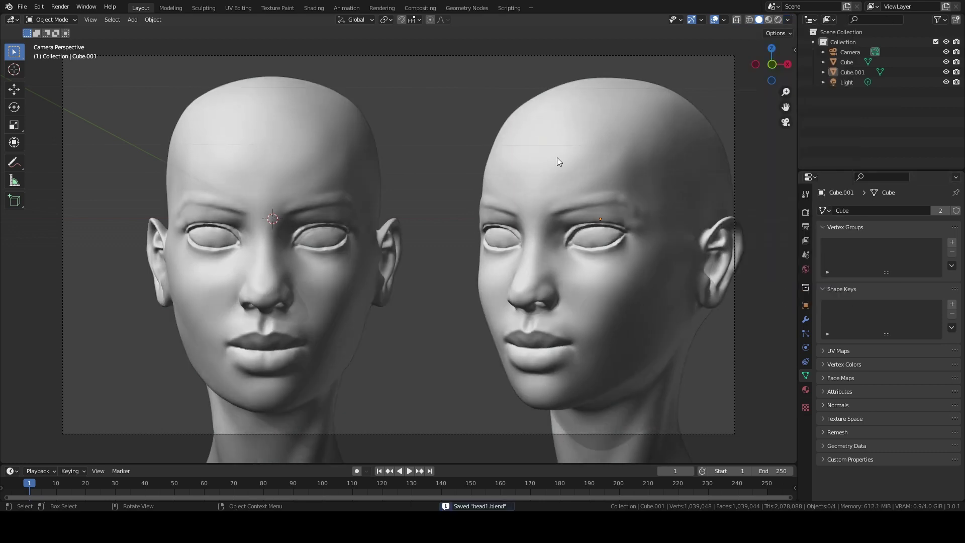
{"action": "left_click", "coordinate": [788, 20]}
{"action": "left_click", "coordinate": [787, 183]}
{"action": "left_click_drag", "start_coordinate": [822, 80], "coordinate": [814, 80]}
Nudge the copied head into place, clear the selection and save the file.
{"action": "key", "text": "g"}
{"action": "left_click", "coordinate": [580, 206]}
{"action": "left_click", "coordinate": [274, 241]}
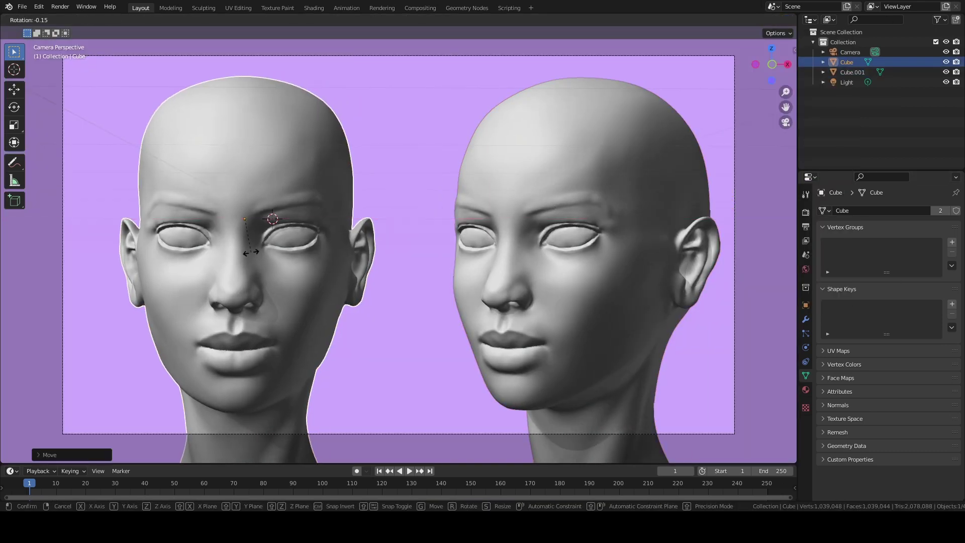
{"action": "key", "text": "r"}
{"action": "key", "text": "Escape"}
{"action": "key", "text": "ctrl+s"}
Shift the camera framing right and move the right head slightly left.
{"action": "middle_click_drag", "start_coordinate": [401, 287], "coordinate": [439, 290], "text": "shift"}
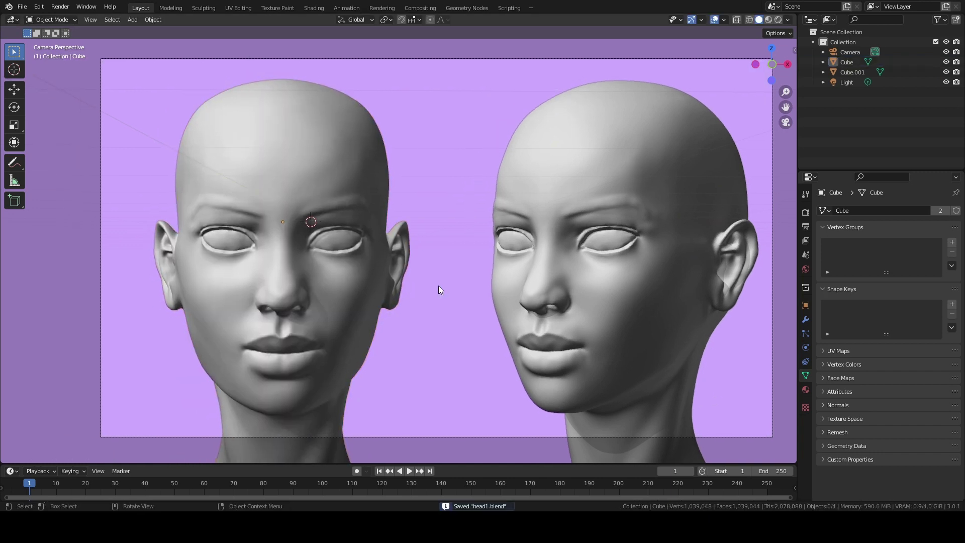
{"action": "left_click", "coordinate": [591, 289]}
{"action": "key", "text": "g"}
{"action": "left_click", "coordinate": [580, 289]}
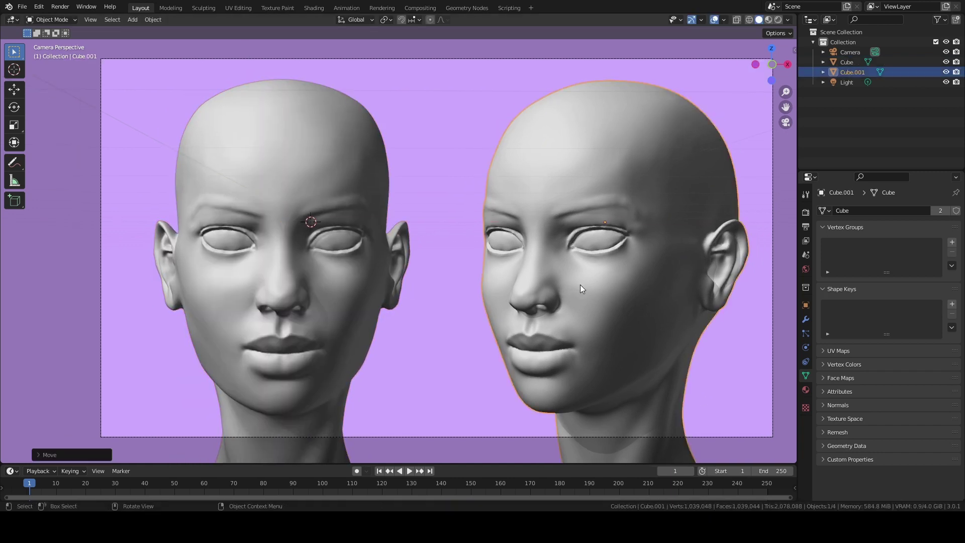
{"action": "left_click", "coordinate": [224, 390]}
Turn on cast shadows and lighten them to a soft grey, strength 0.760.
{"action": "left_click", "coordinate": [787, 20]}
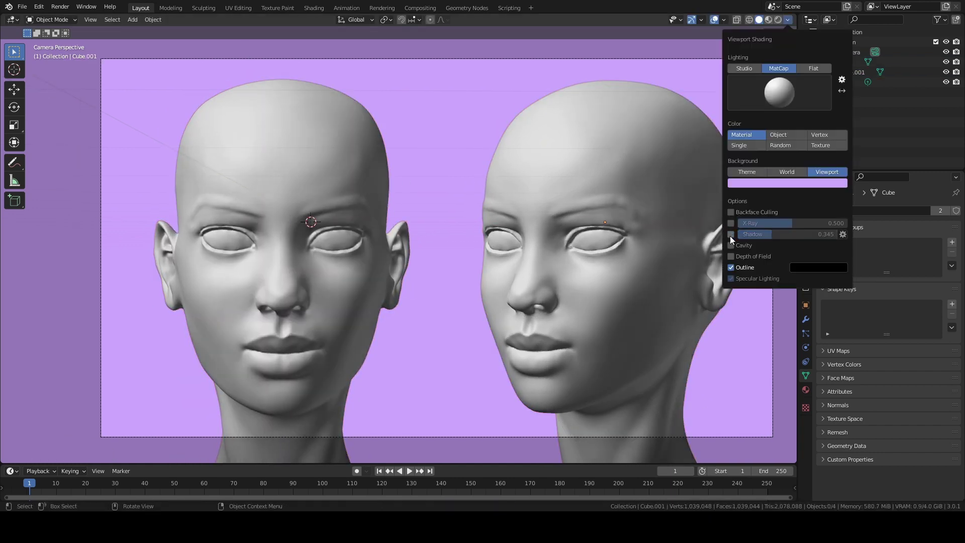
{"action": "left_click", "coordinate": [731, 234]}
{"action": "left_click_drag", "start_coordinate": [784, 234], "coordinate": [754, 234]}
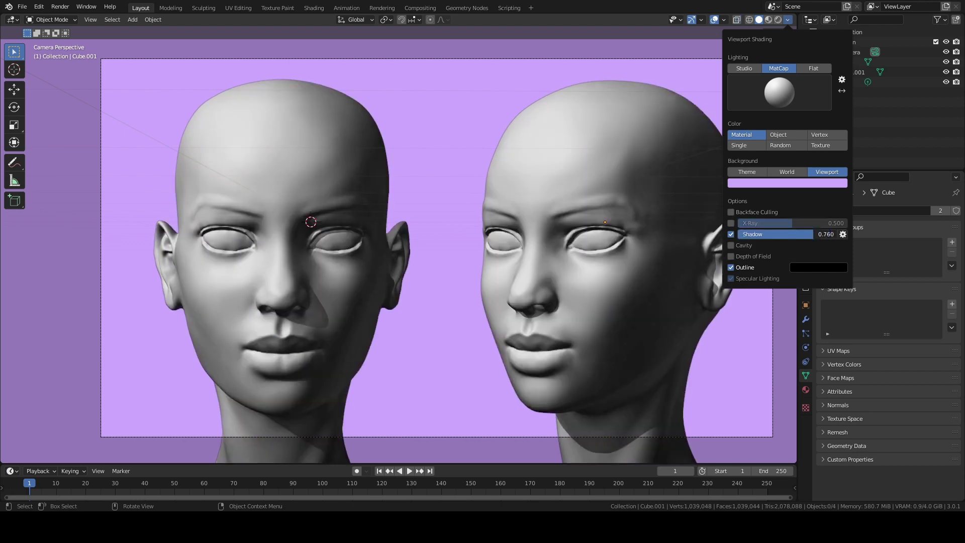